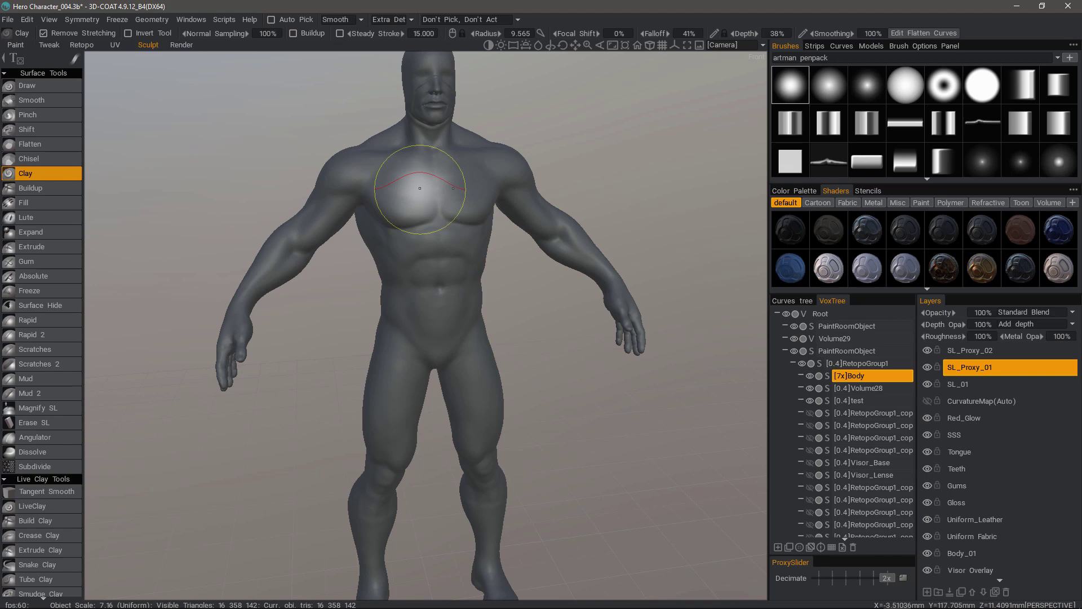
Enlarge the Clay brush radius to about 15.
scroll(437, 186, down, 6)
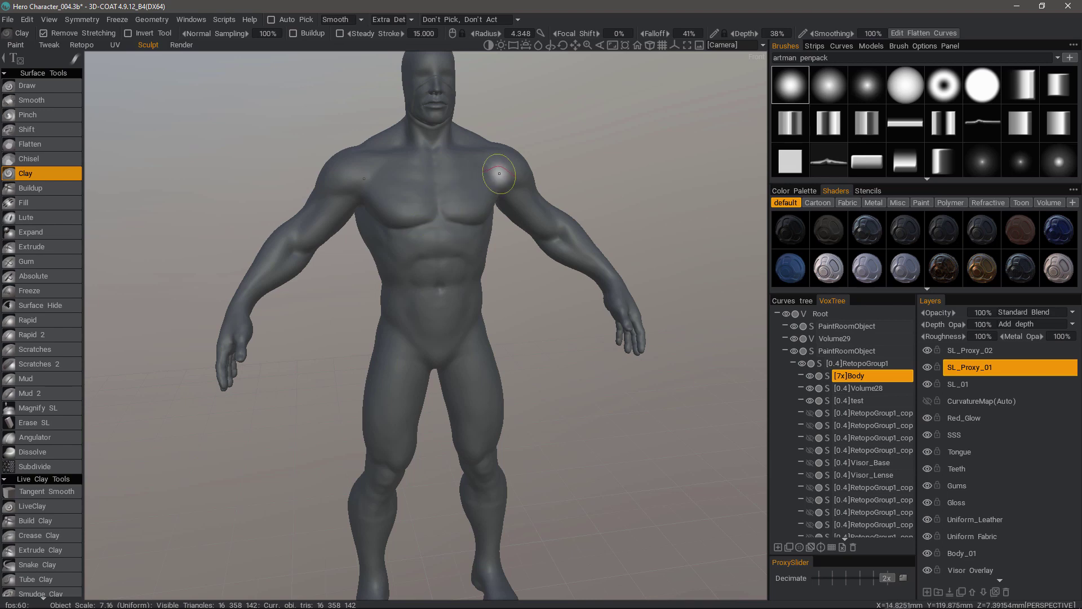
scroll(506, 181, up, 6)
scroll(511, 194, up, 3)
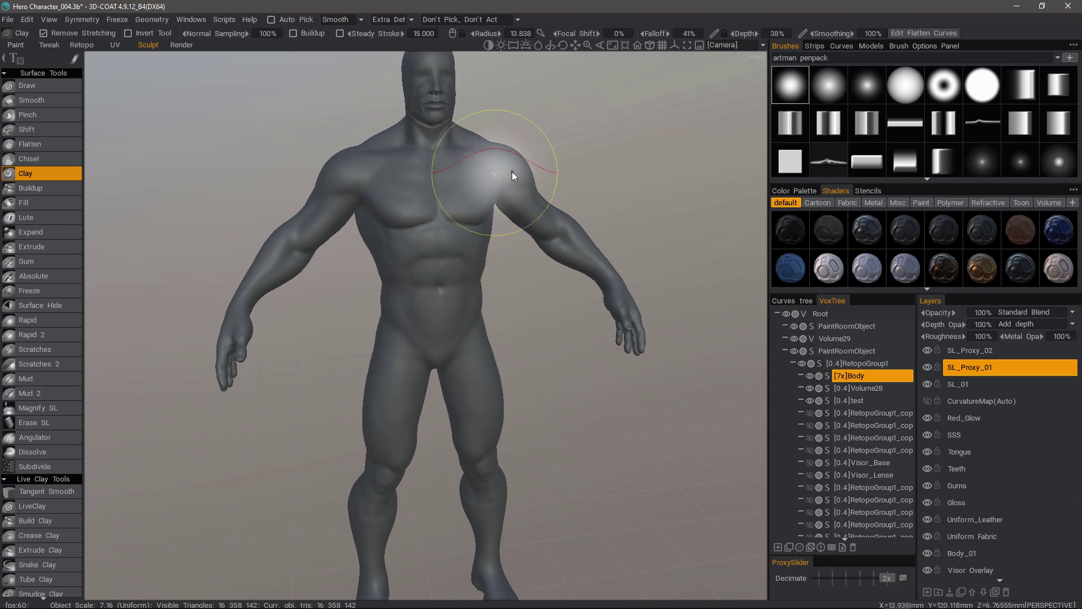
right_drag(519, 174, 503, 156)
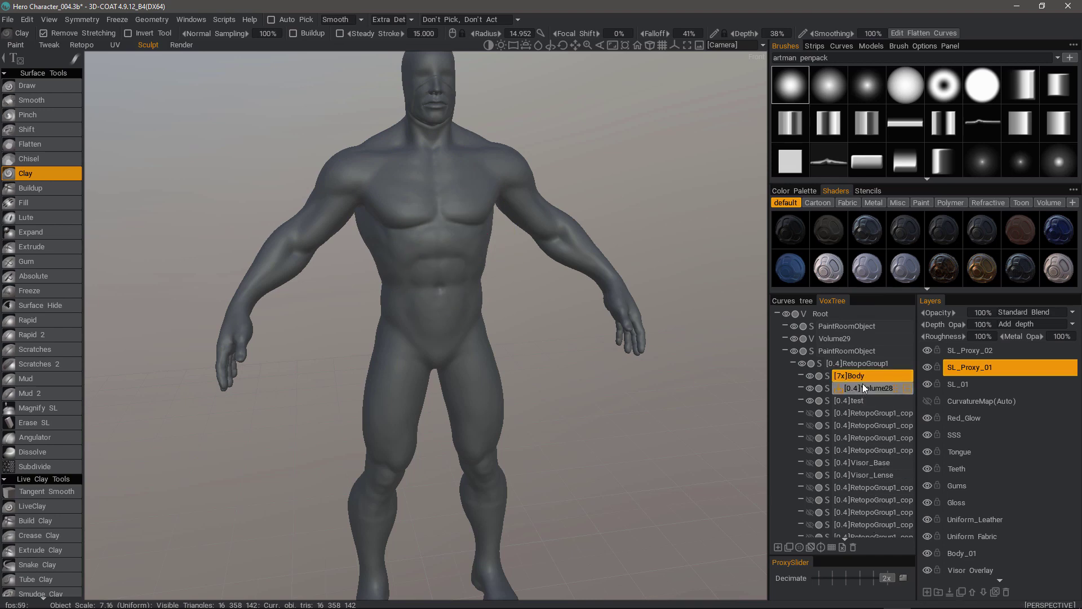
Make the SL_Proxy_02 sculpt layer active and toggle its visibility off and back on.
click(968, 367)
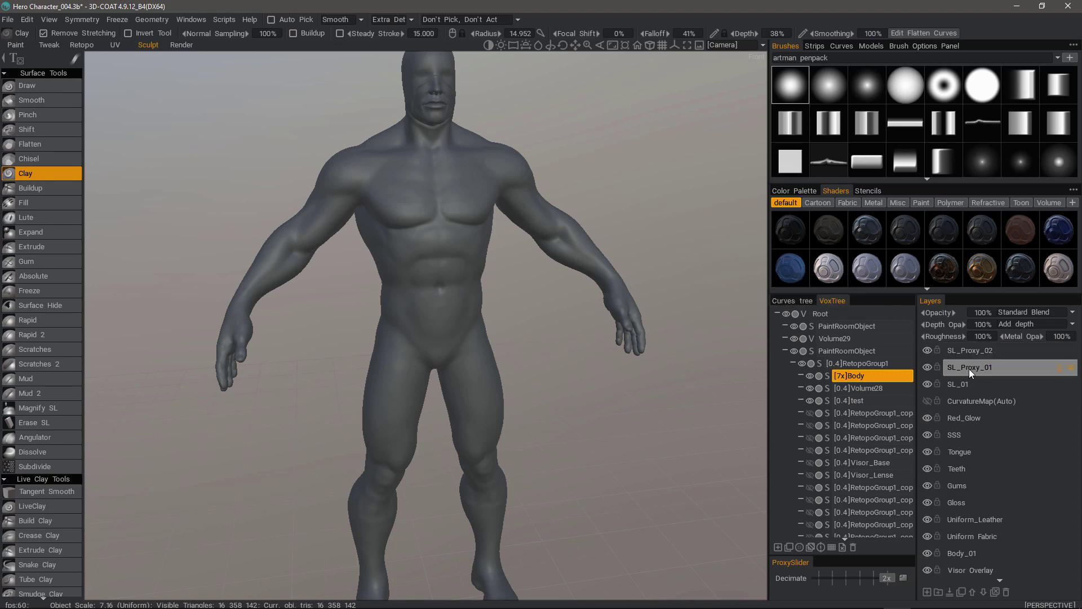
click(928, 367)
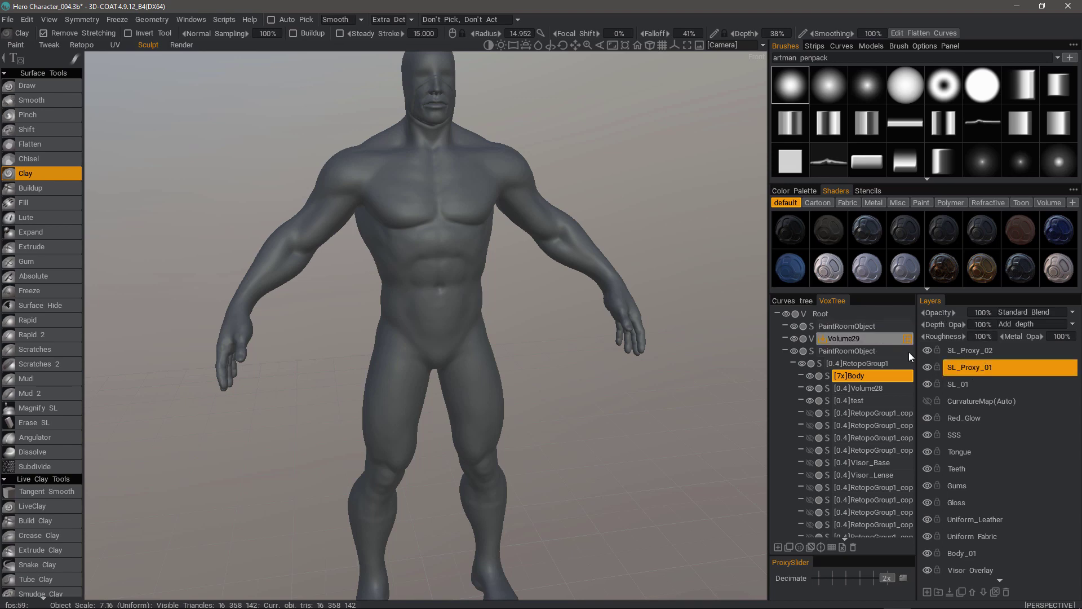
click(973, 351)
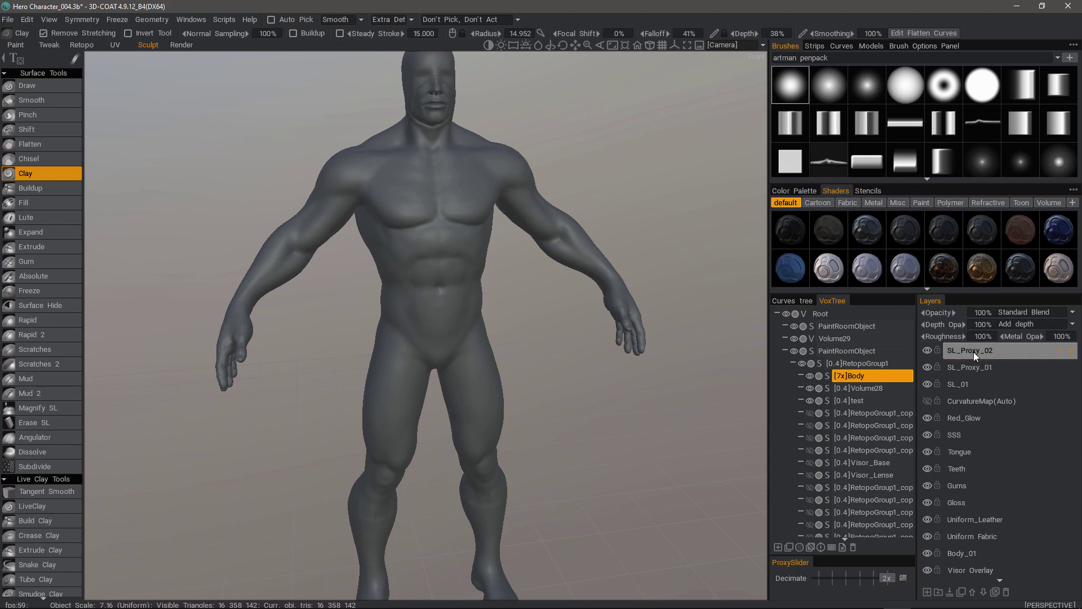
click(928, 351)
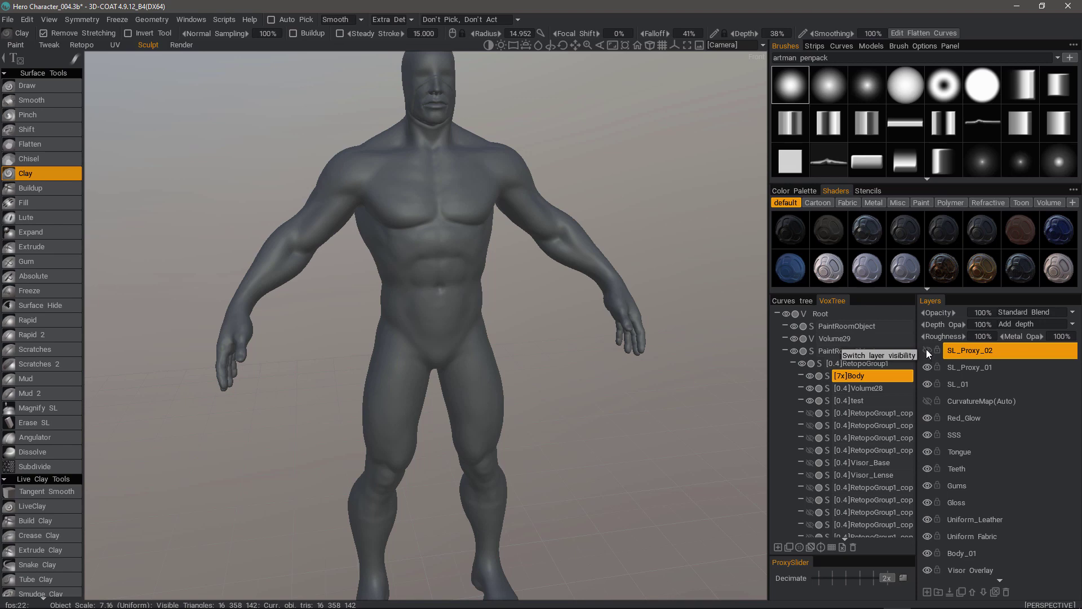
click(927, 351)
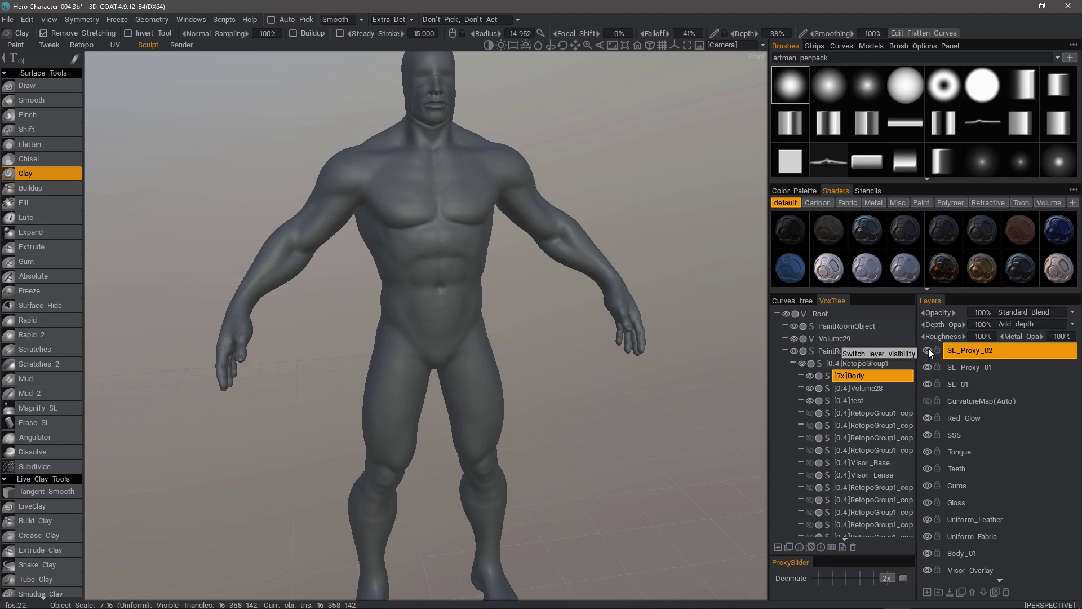
Select the Body volume and switch its proxy method to Reduce.
click(859, 376)
drag(229, 312, 388, 417)
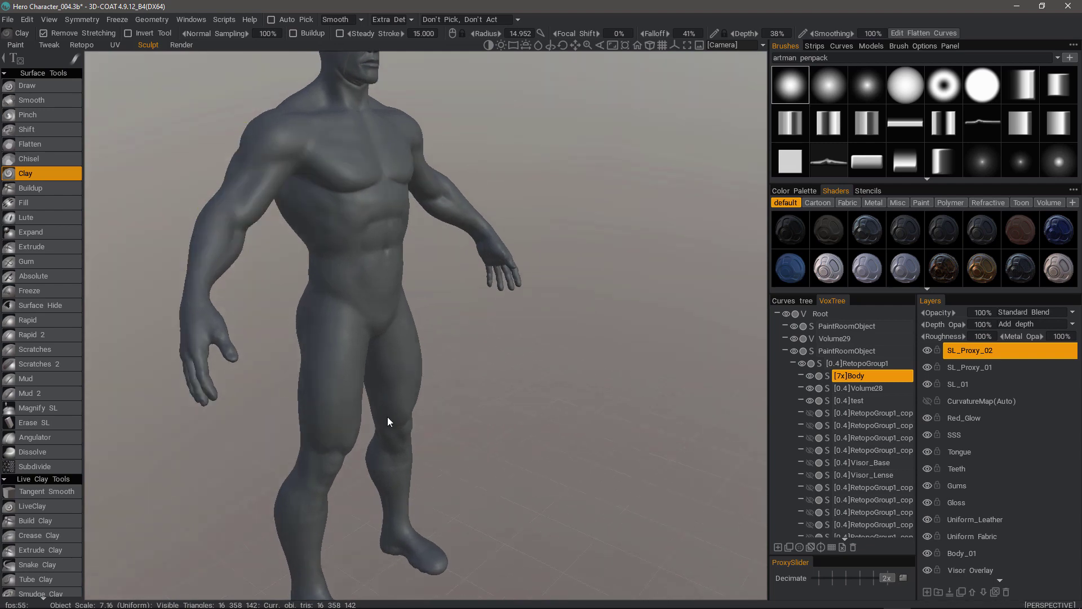
double_click(868, 374)
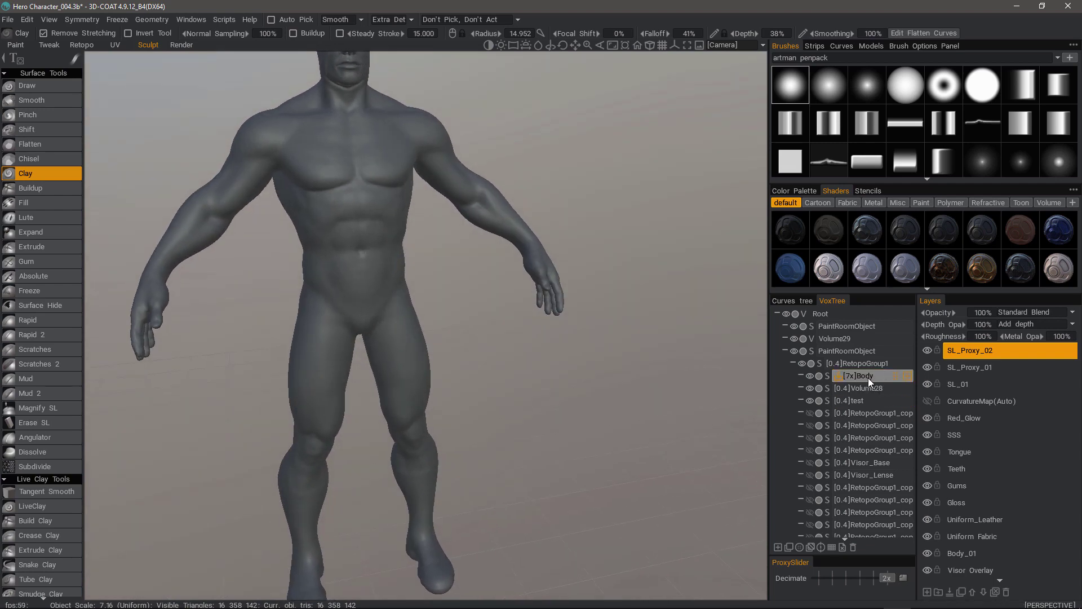
click(790, 580)
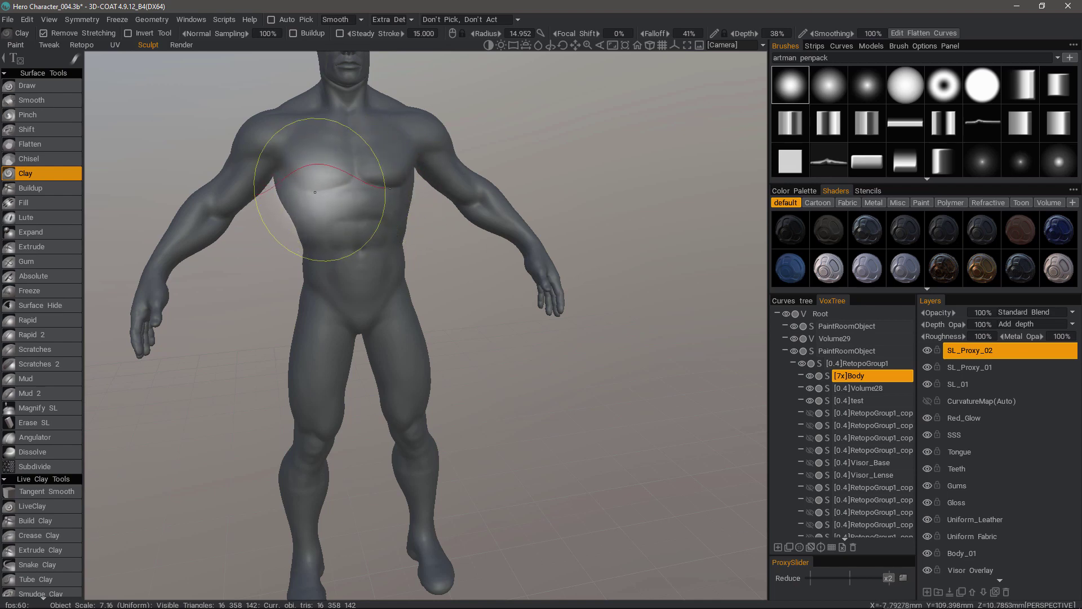
Set the proxy reduction to x4 and switch the Body volume to its low-resolution proxy.
mouse_move(315, 192)
alt+mouse_down()
mouse_move(330, 197)
mouse_move(282, 164)
alt+mouse_up()
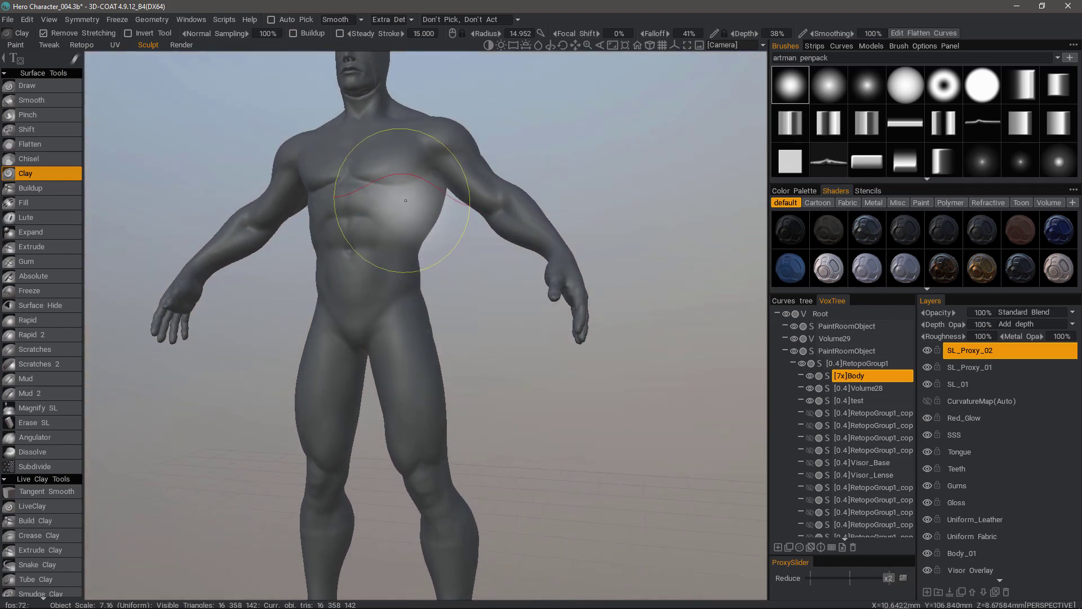
mouse_move(405, 193)
right_down()
mouse_move(358, 187)
mouse_move(367, 187)
right_up()
alt+drag(367, 187, 413, 181)
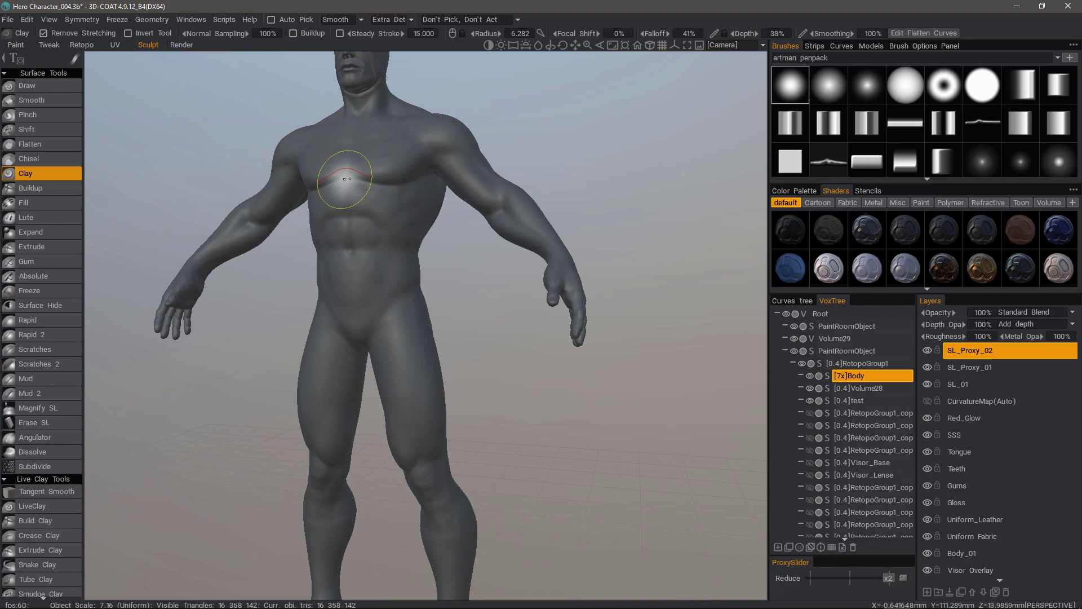
alt+drag(349, 179, 379, 180)
right_drag(379, 189, 363, 189)
mouse_move(372, 189)
alt+mouse_down()
mouse_move(413, 188)
mouse_move(369, 274)
mouse_move(355, 98)
alt+mouse_up()
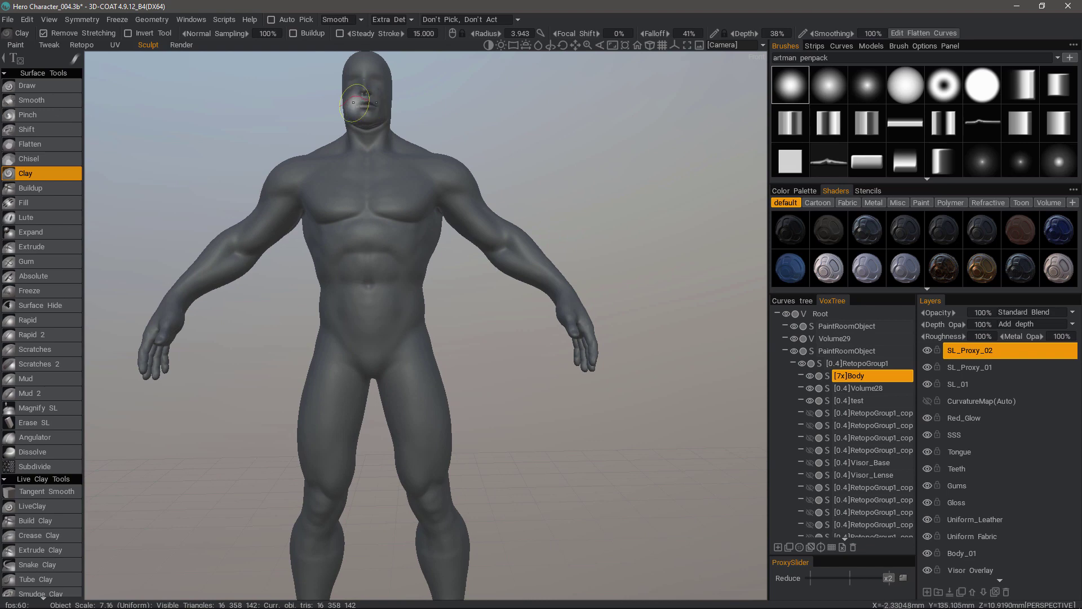
mouse_move(363, 105)
alt+mouse_down()
mouse_move(396, 181)
mouse_move(416, 177)
mouse_move(442, 360)
mouse_move(413, 396)
mouse_move(425, 397)
mouse_move(429, 239)
mouse_move(390, 77)
mouse_move(409, 73)
mouse_move(378, 73)
mouse_move(390, 82)
mouse_move(366, 85)
mouse_move(381, 96)
mouse_move(362, 215)
mouse_move(350, 221)
alt+mouse_up()
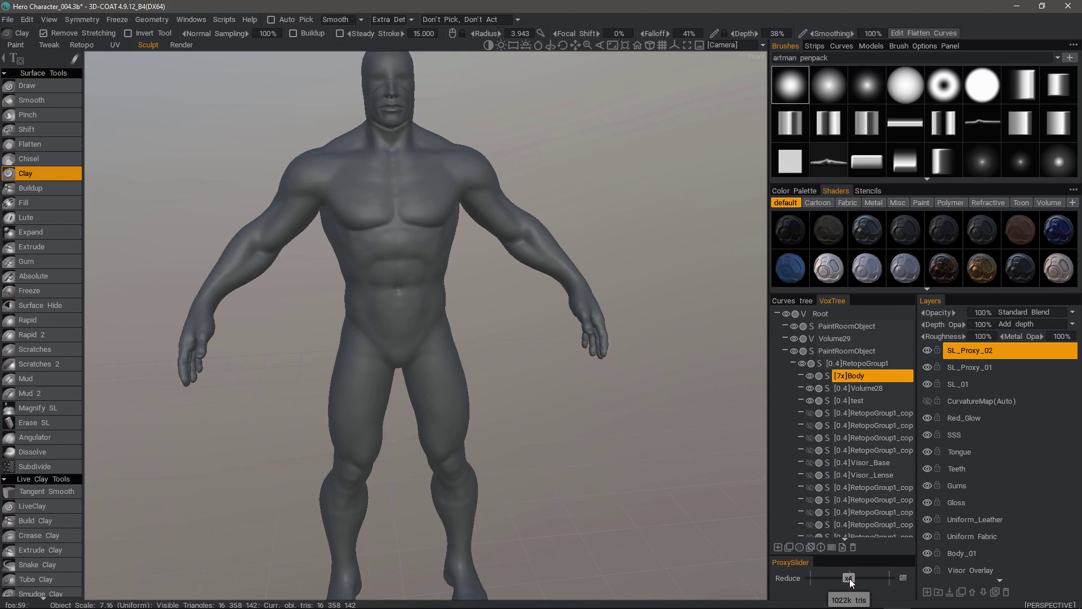
click(901, 581)
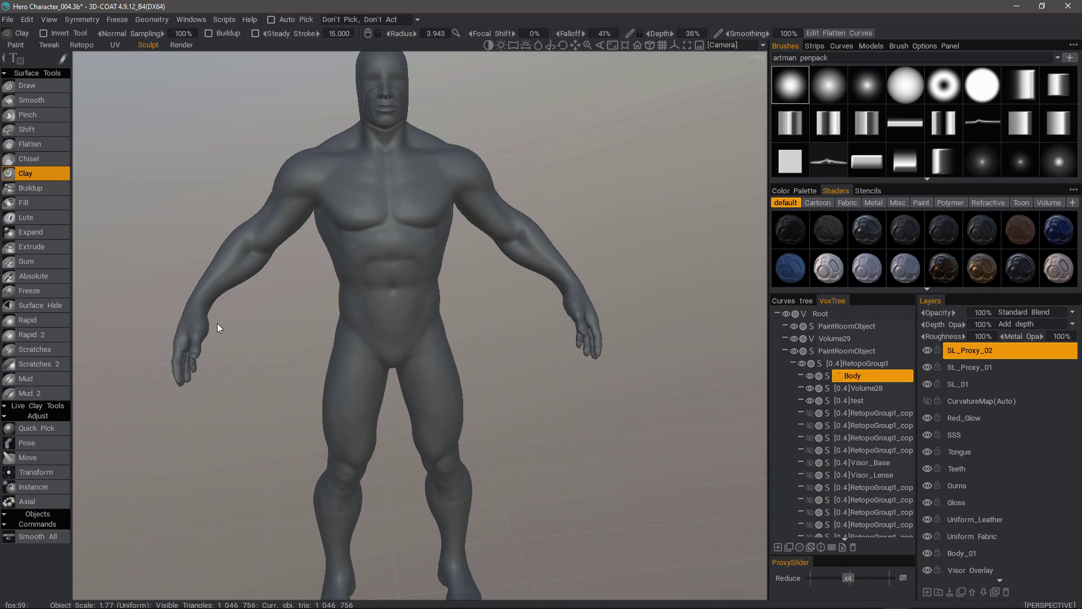
Turn on the wireframe display and examine the reduced mesh around the head, shoulders and chest.
drag(217, 323, 294, 325)
middle_drag(293, 326, 347, 445)
scroll(316, 321, up, 4)
key(w)
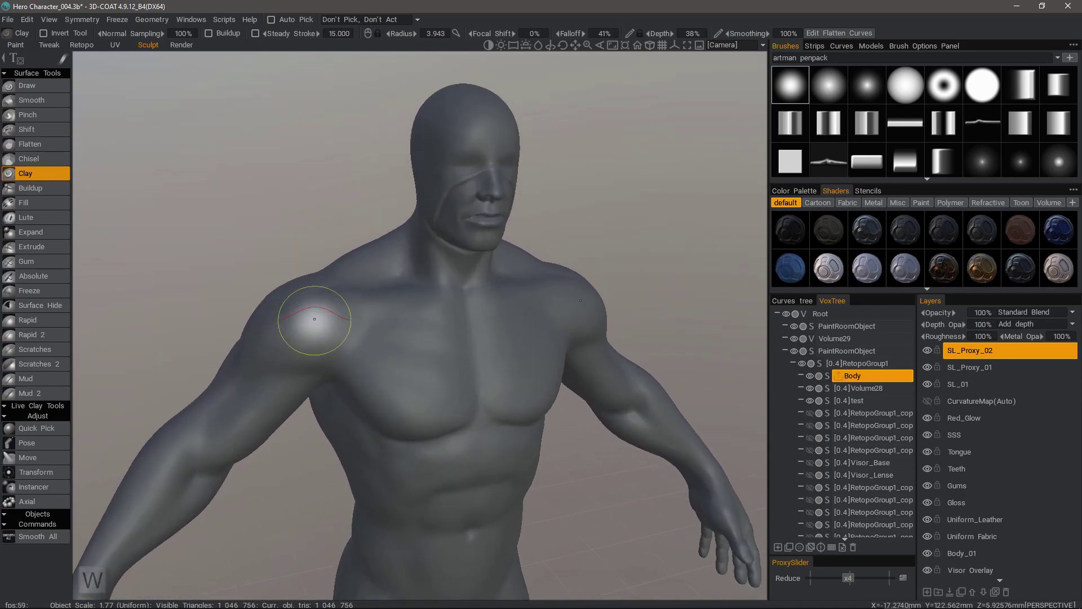
scroll(321, 332, up, 3)
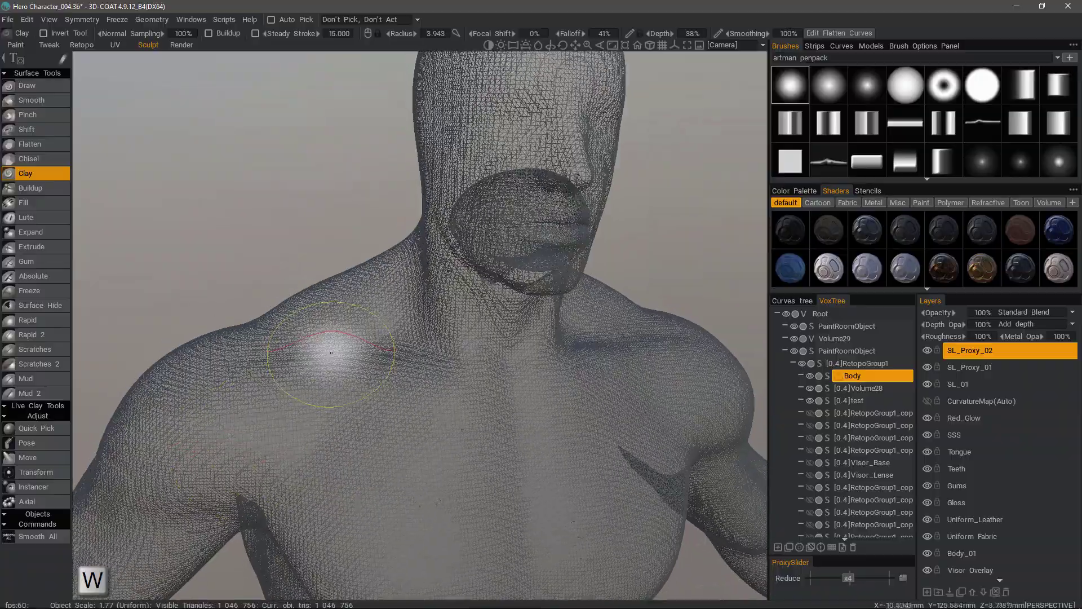
alt+drag(331, 353, 300, 320)
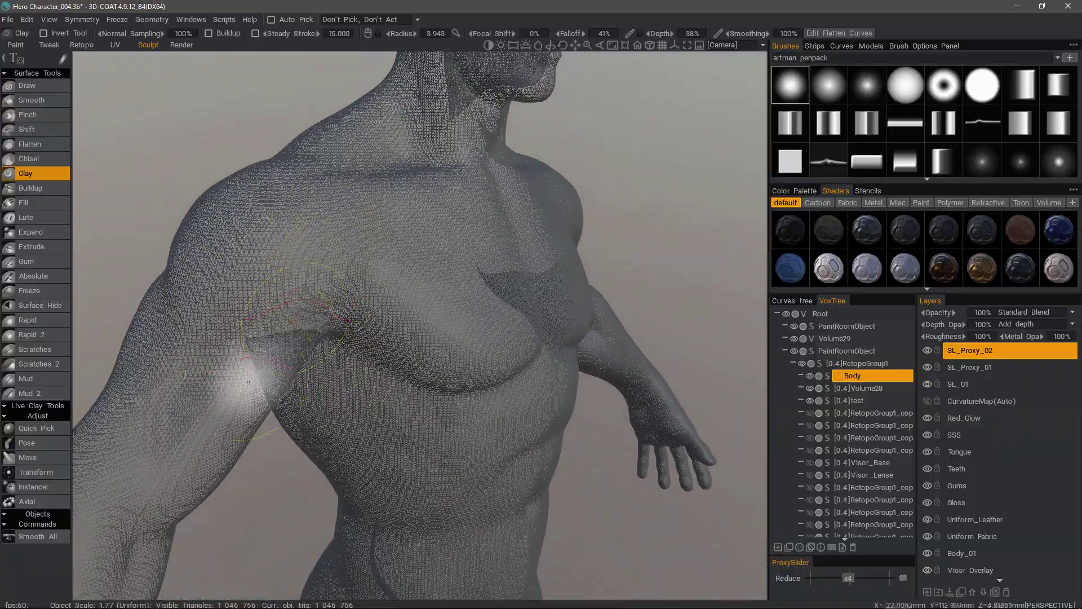
alt+drag(248, 381, 170, 426)
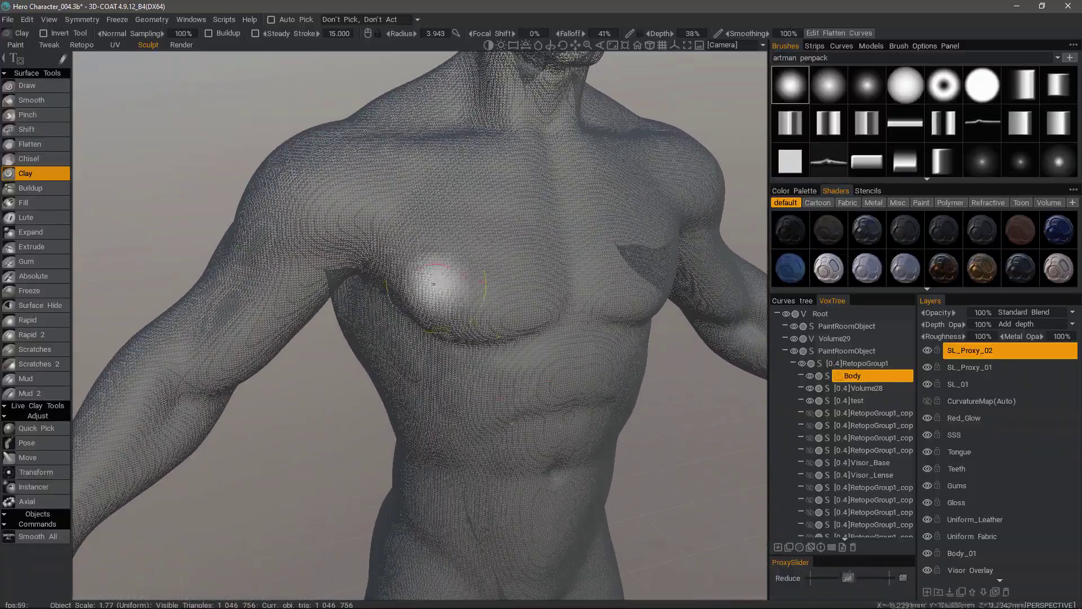
mouse_move(398, 181)
middle_down()
mouse_move(290, 290)
mouse_move(358, 265)
mouse_move(548, 324)
mouse_move(544, 430)
mouse_move(769, 575)
middle_up()
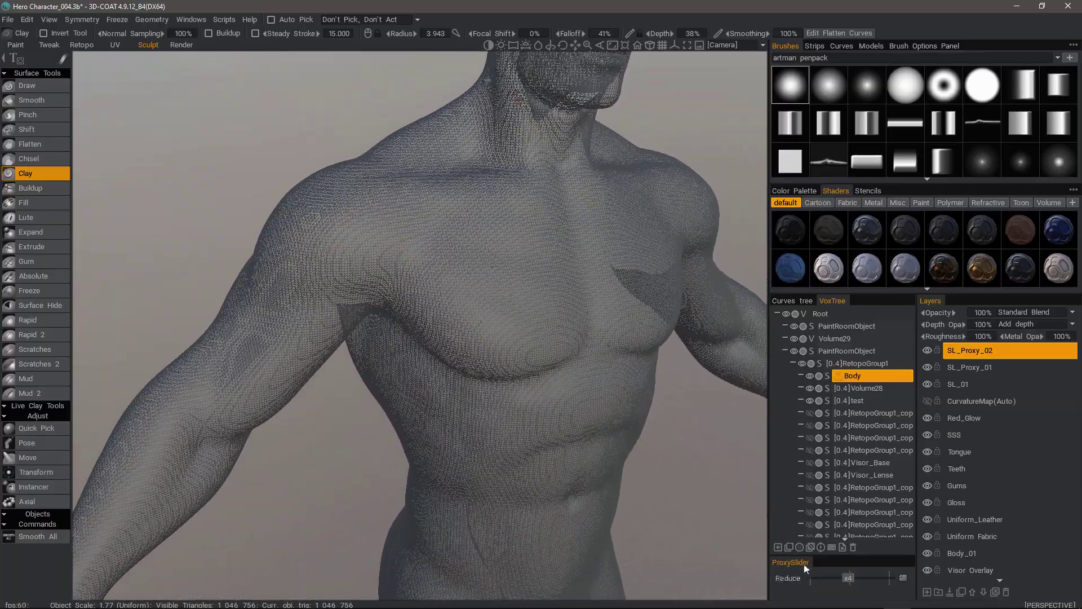
With the Pose tool in Line transpose mode, select the fingers and thumb by drawing a line from the wrist to the thumb tip.
alt+right_drag(832, 585, 343, 371)
alt+drag(343, 371, 171, 481)
mouse_move(171, 481)
middle_down()
mouse_move(271, 387)
mouse_move(278, 458)
middle_up()
alt+drag(280, 466, 267, 450)
click(33, 446)
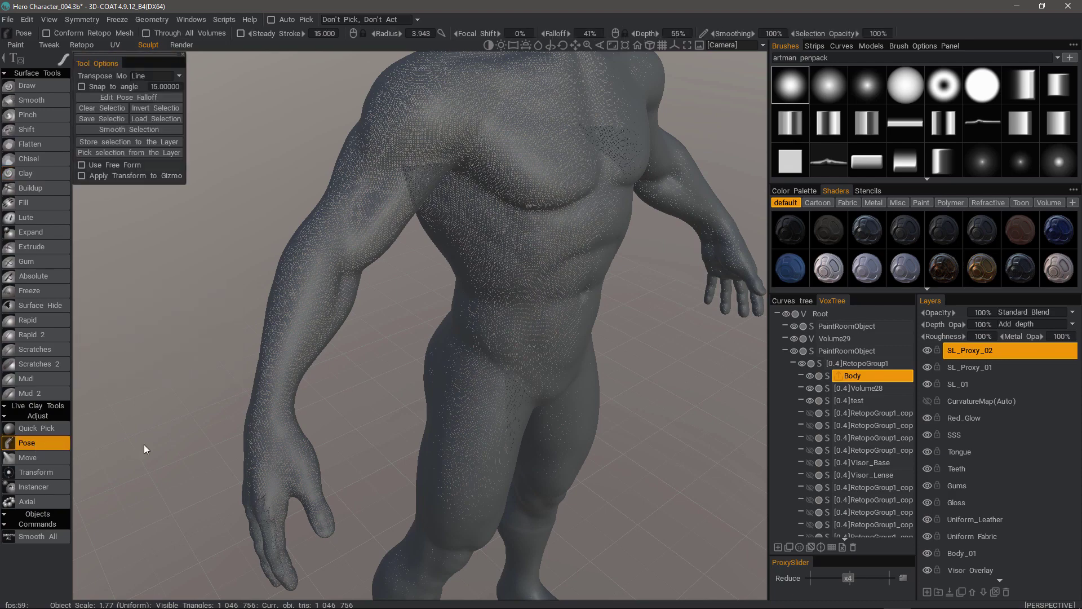
click(177, 76)
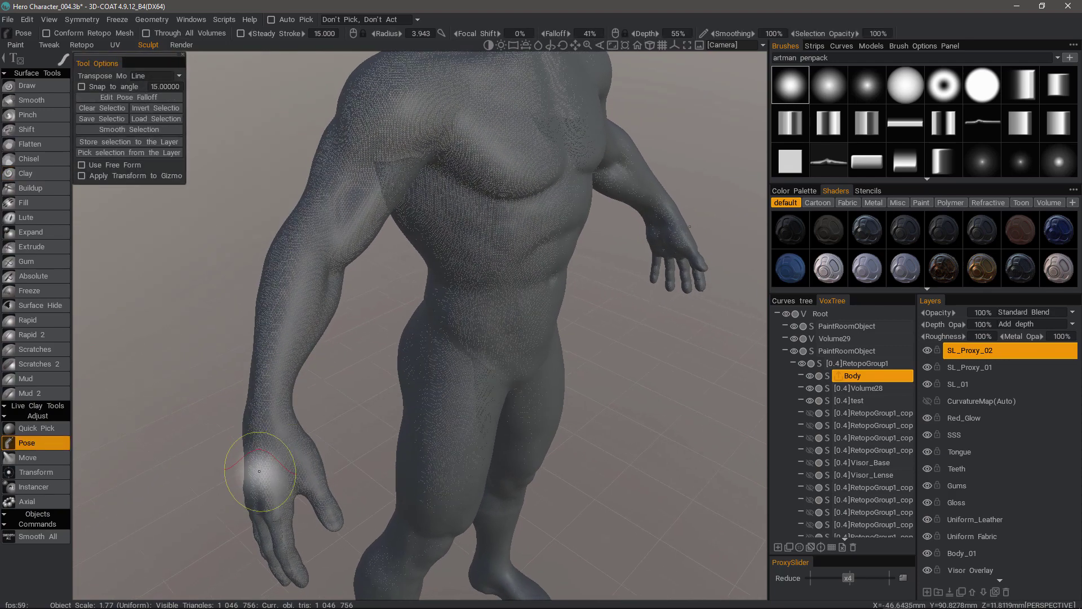
alt+drag(259, 472, 307, 452)
right_drag(309, 456, 294, 454)
alt+drag(274, 447, 299, 449)
drag(298, 448, 299, 448)
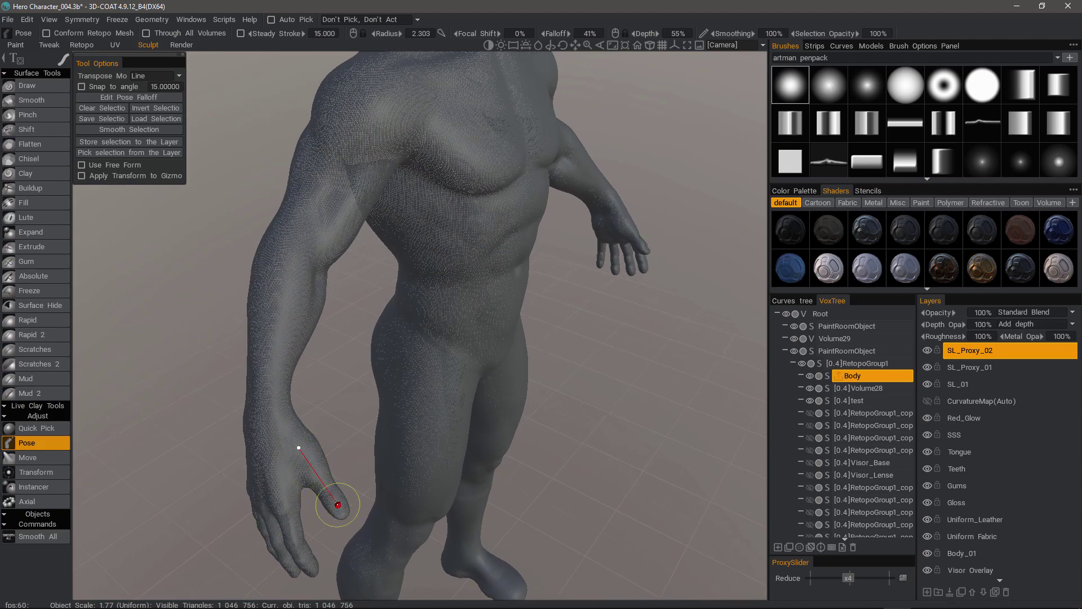
drag(339, 507, 340, 508)
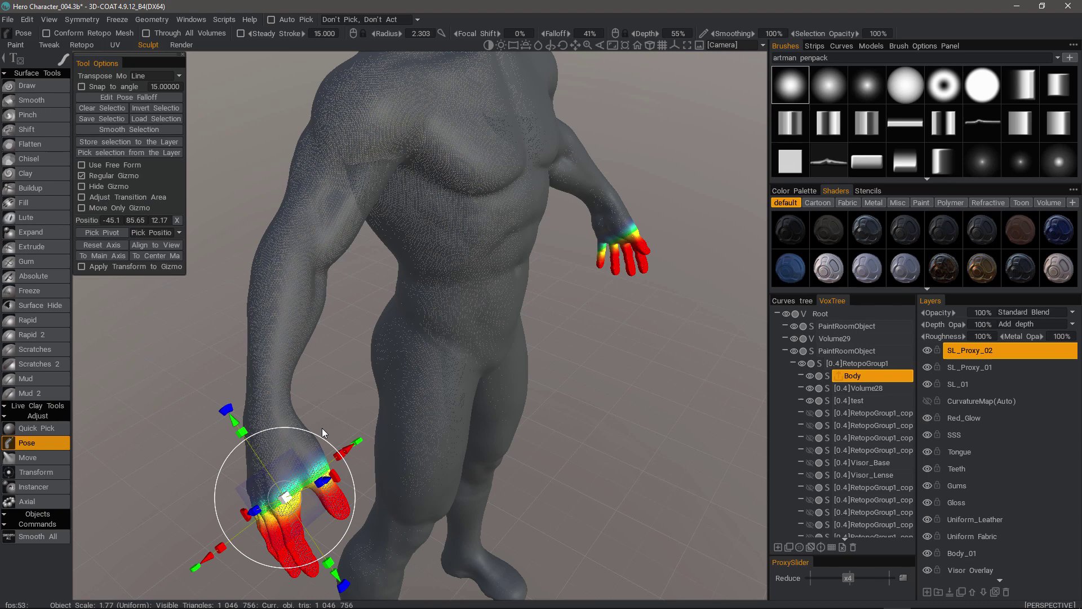
Hide the pose gizmo and switch the transpose mode to Paint Select with a closed-shape stroke.
click(85, 187)
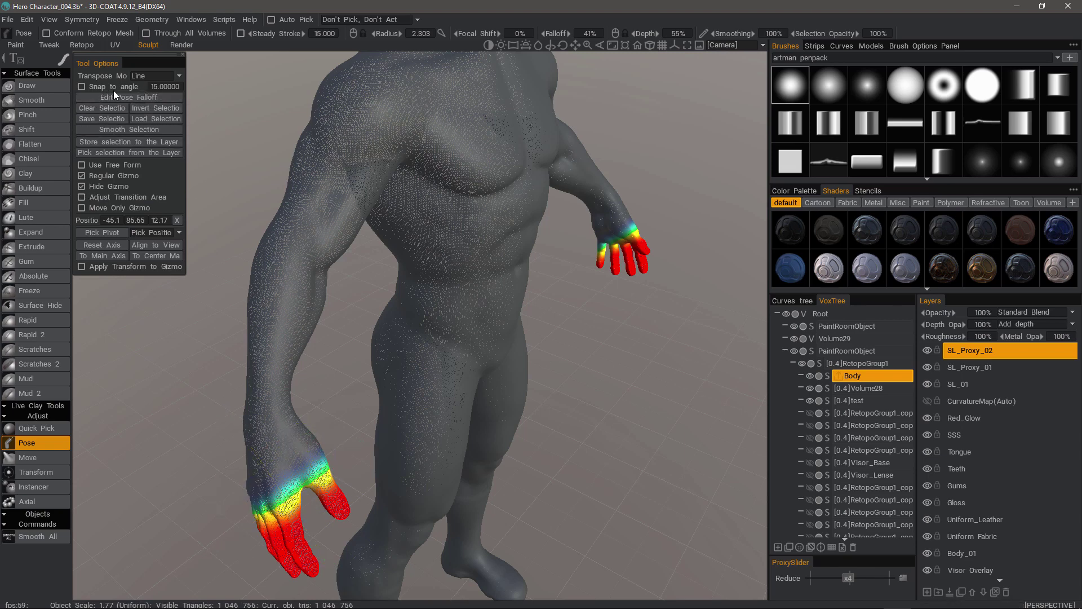
click(147, 79)
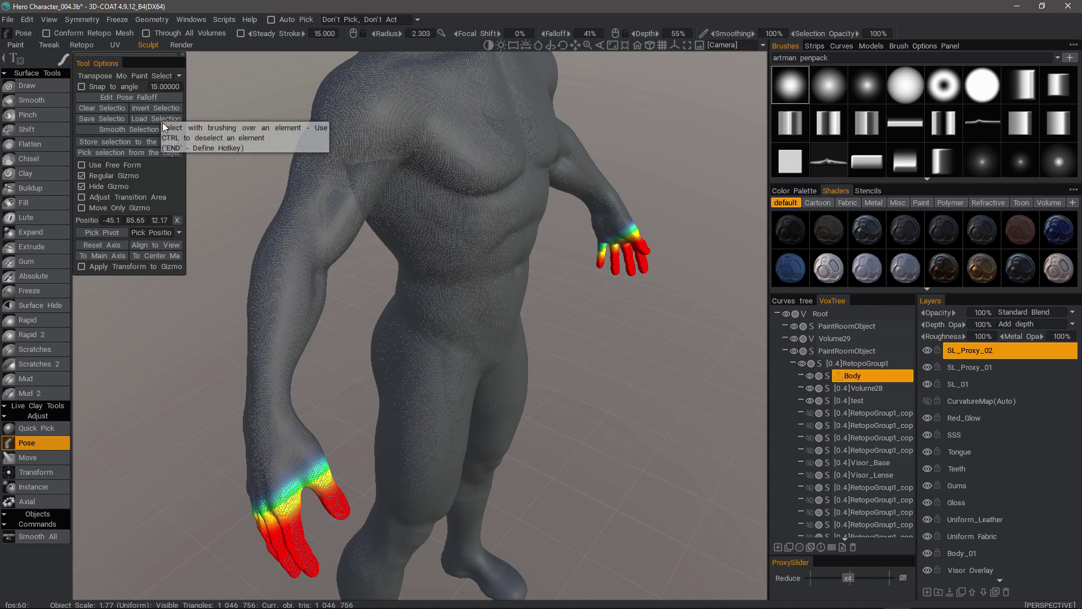
click(162, 122)
mouse_move(66, 67)
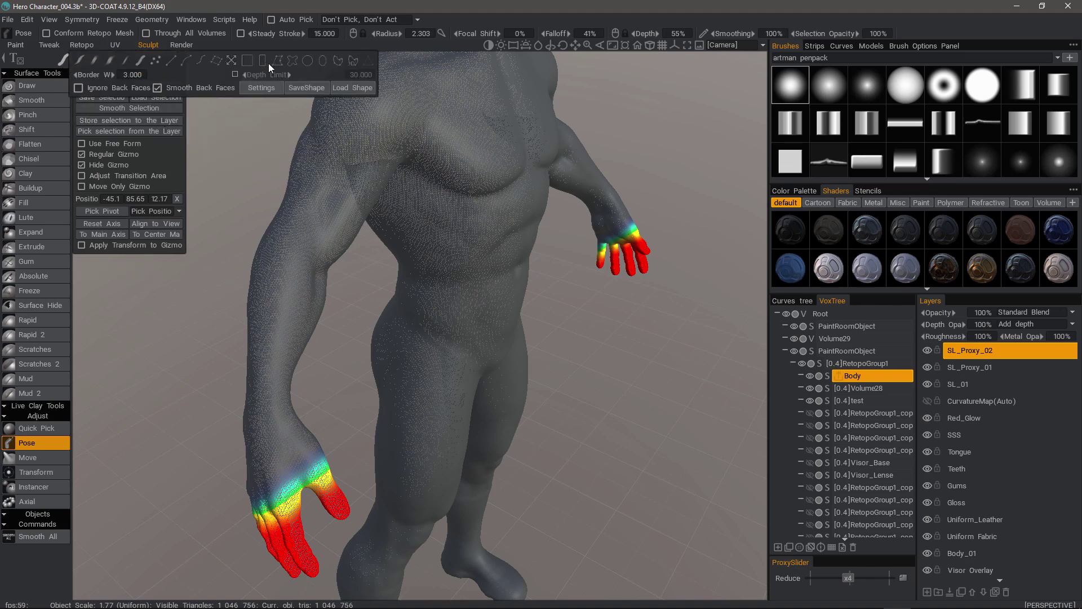
click(292, 61)
Deselect the four fingers by outlining them with the closed shape, keeping only the thumb in the pose selection.
mouse_move(285, 372)
alt+mouse_down()
mouse_move(318, 381)
mouse_move(308, 430)
alt+mouse_up()
middle_drag(308, 429, 349, 475)
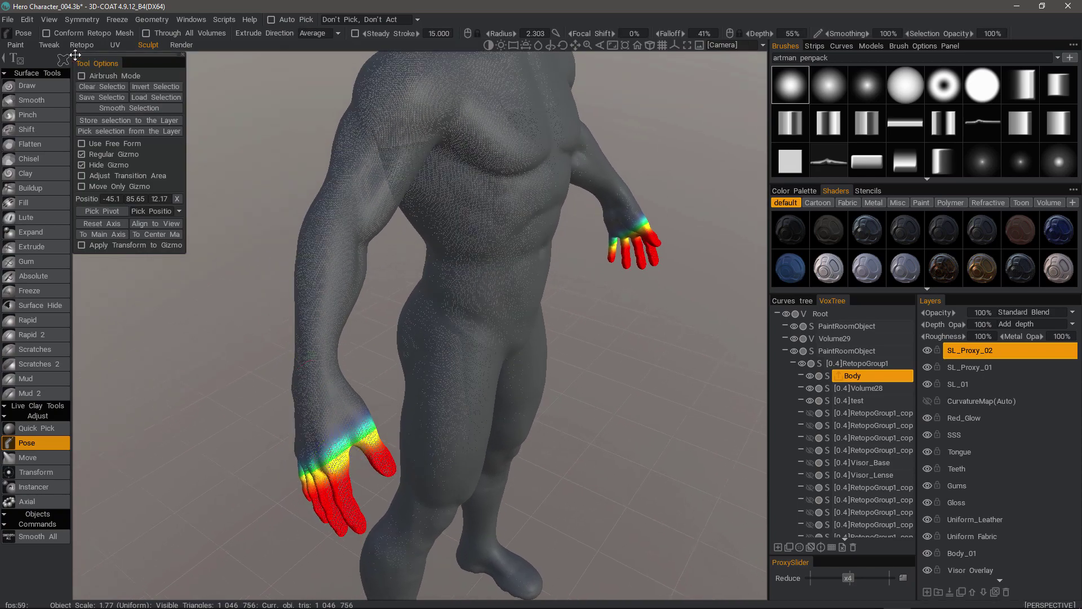
mouse_move(63, 66)
key(ctrl)
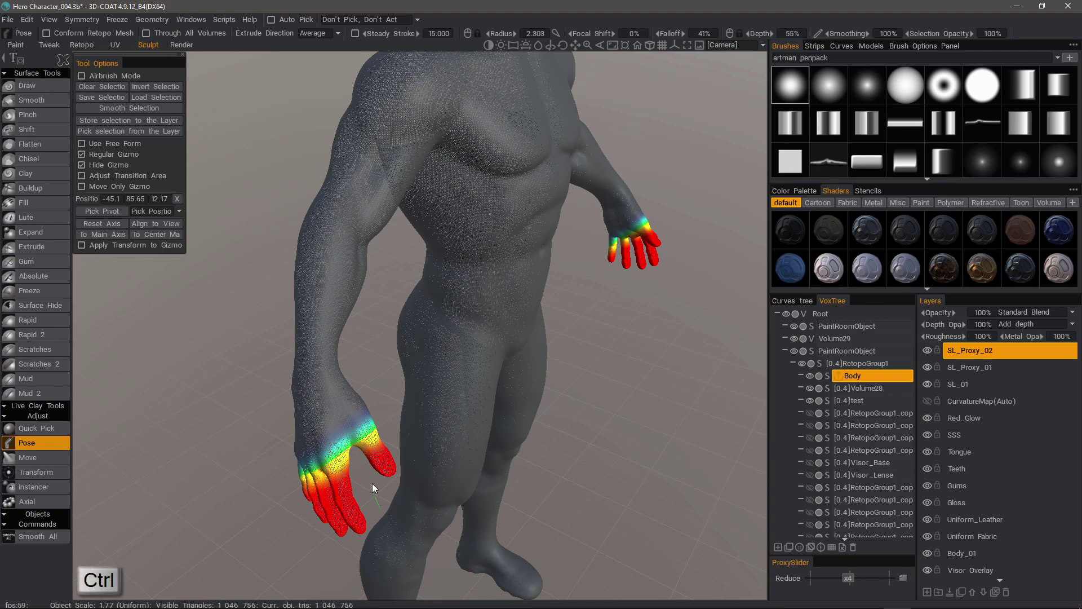
drag(354, 452, 261, 425)
mouse_move(299, 560)
ctrl+mouse_down()
mouse_move(389, 544)
mouse_move(379, 520)
ctrl+mouse_up()
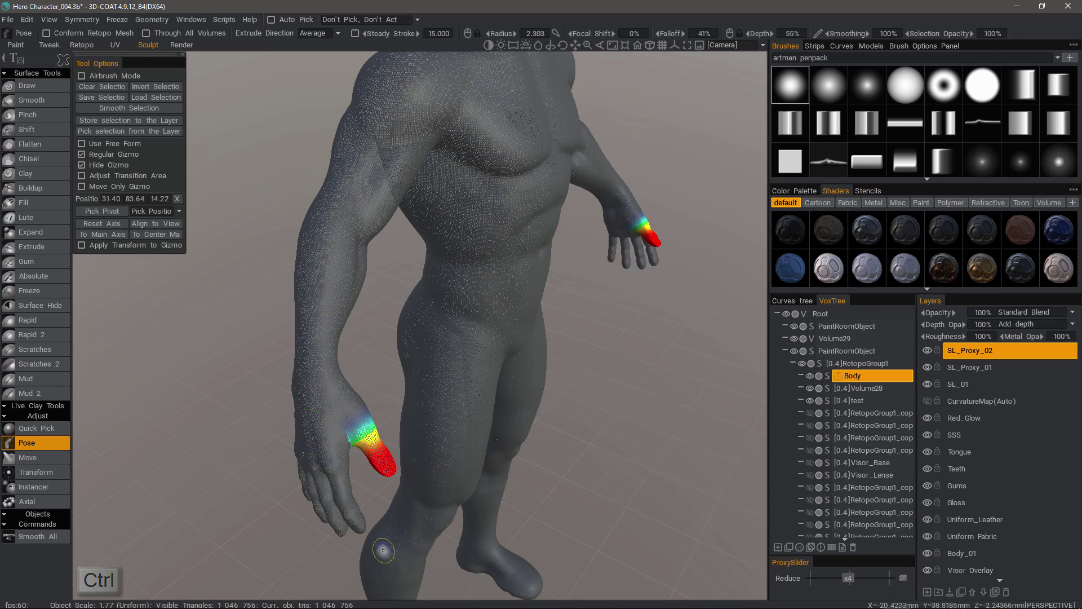
Enable Airbrush Mode and smooth the thumb's pose selection several times.
click(133, 107)
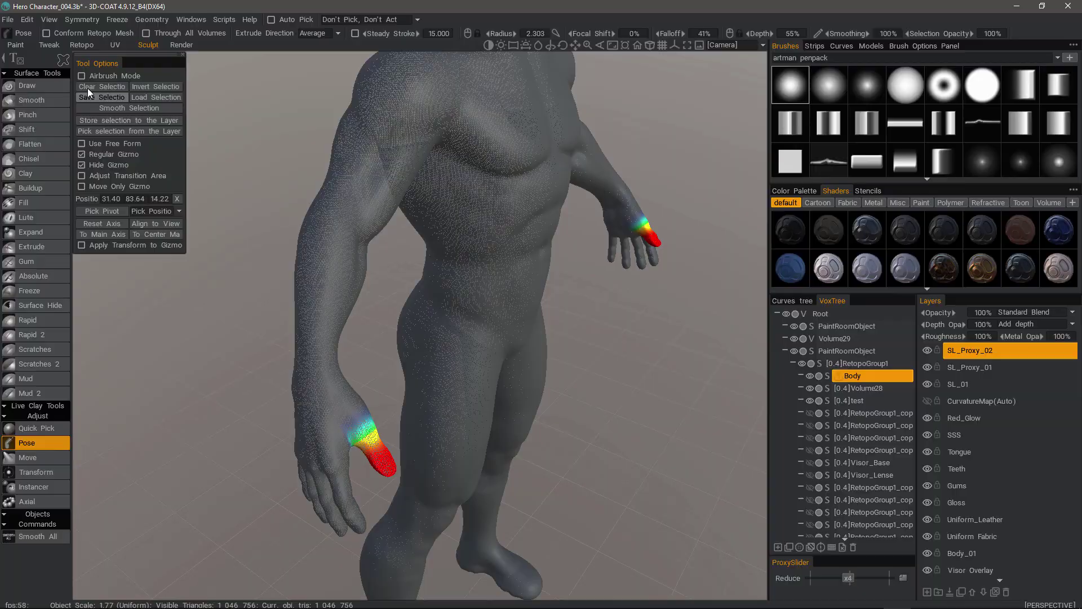
click(81, 76)
click(125, 106)
click(125, 106)
click(124, 107)
alt+drag(124, 108, 293, 250)
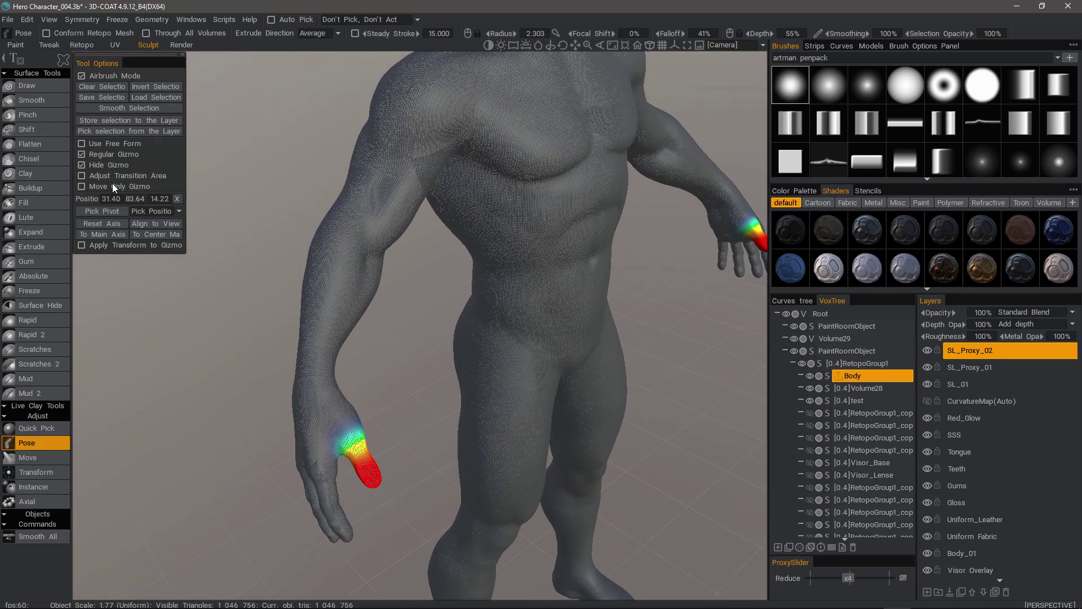
Show the pose gizmo again and touch up the thumb selection near the wrist with the airbrush.
click(87, 166)
middle_drag(278, 229, 519, 305)
shift+drag(518, 302, 143, 302)
middle_drag(164, 300, 425, 278)
drag(445, 272, 466, 248)
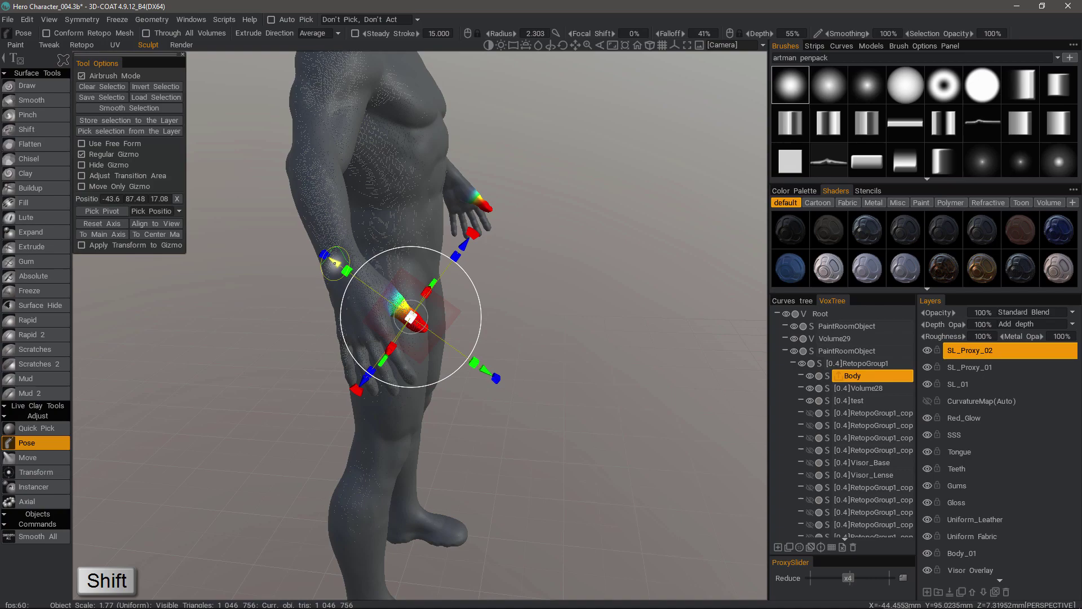
drag(334, 263, 319, 251)
drag(496, 265, 327, 273)
drag(434, 322, 437, 318)
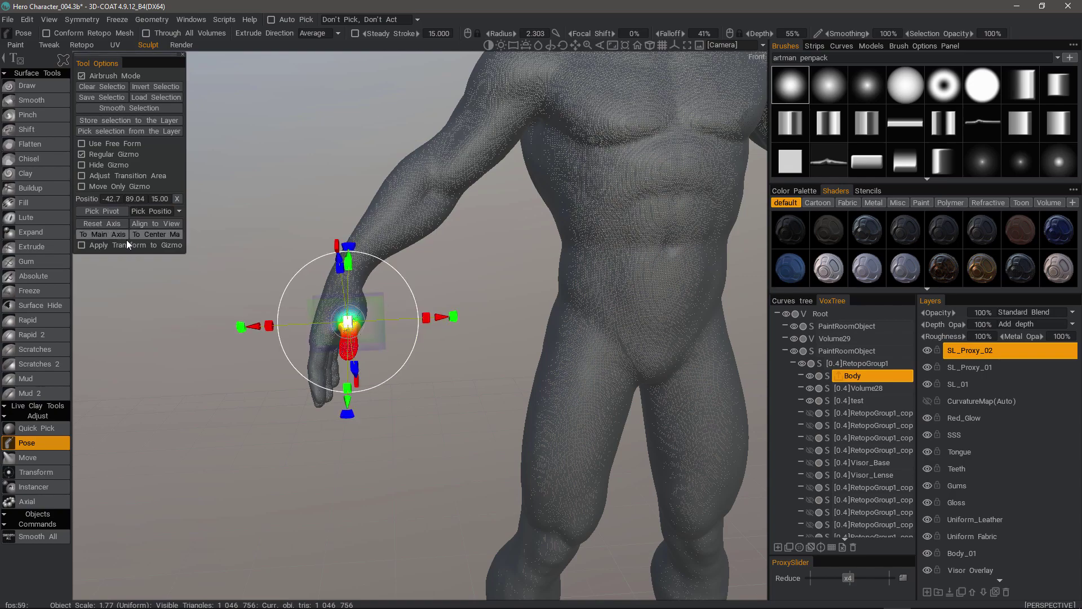
Rotate the selected thumb about several gizmo axes to repose it relative to the hand.
alt+drag(364, 326, 398, 326)
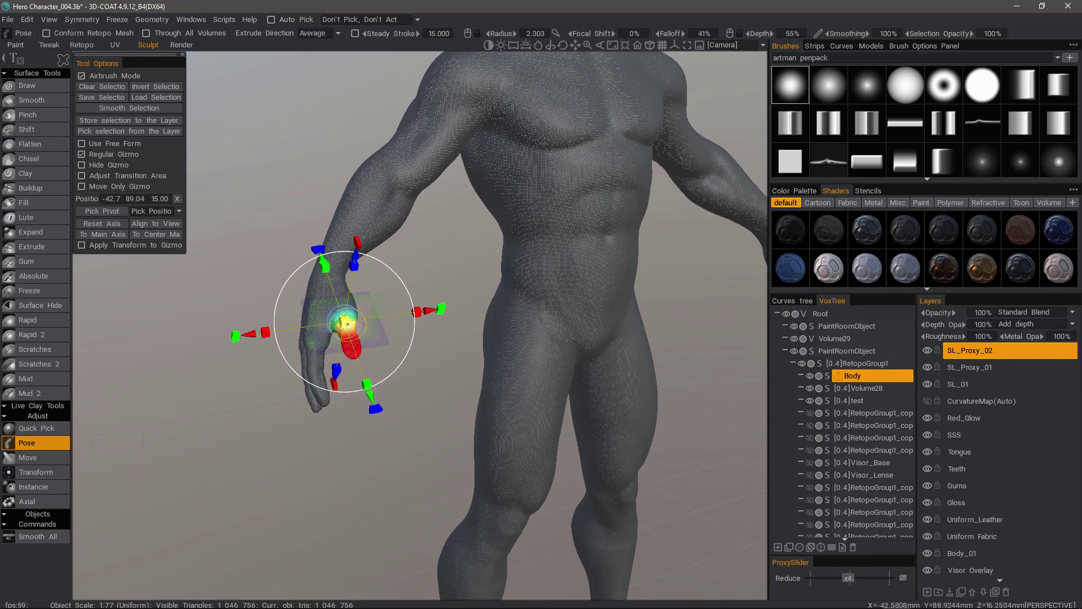
middle_drag(345, 322, 578, 359)
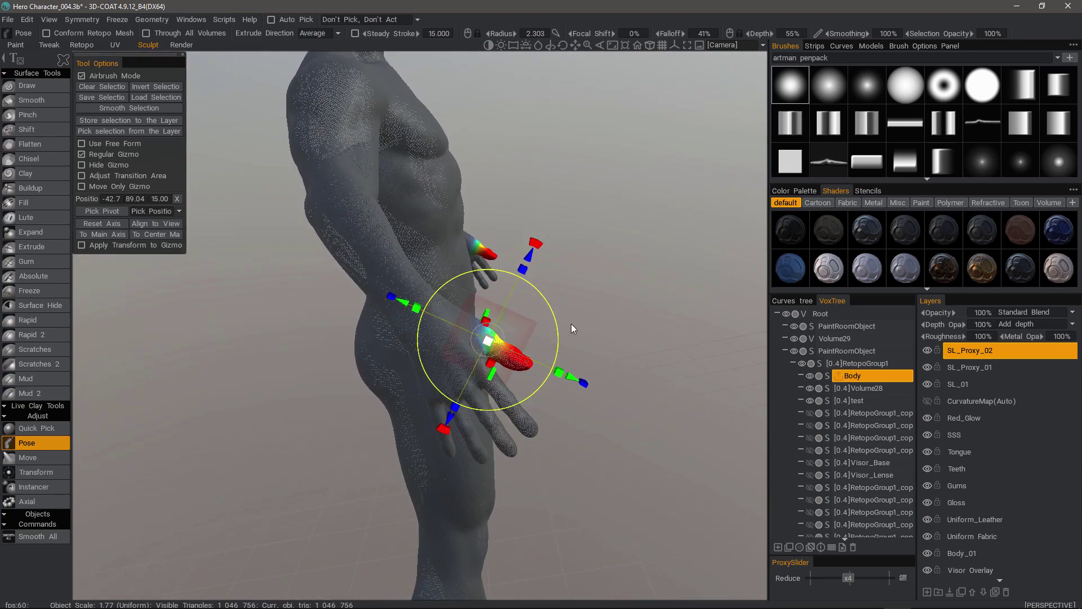
drag(535, 244, 550, 249)
middle_drag(539, 285, 332, 425)
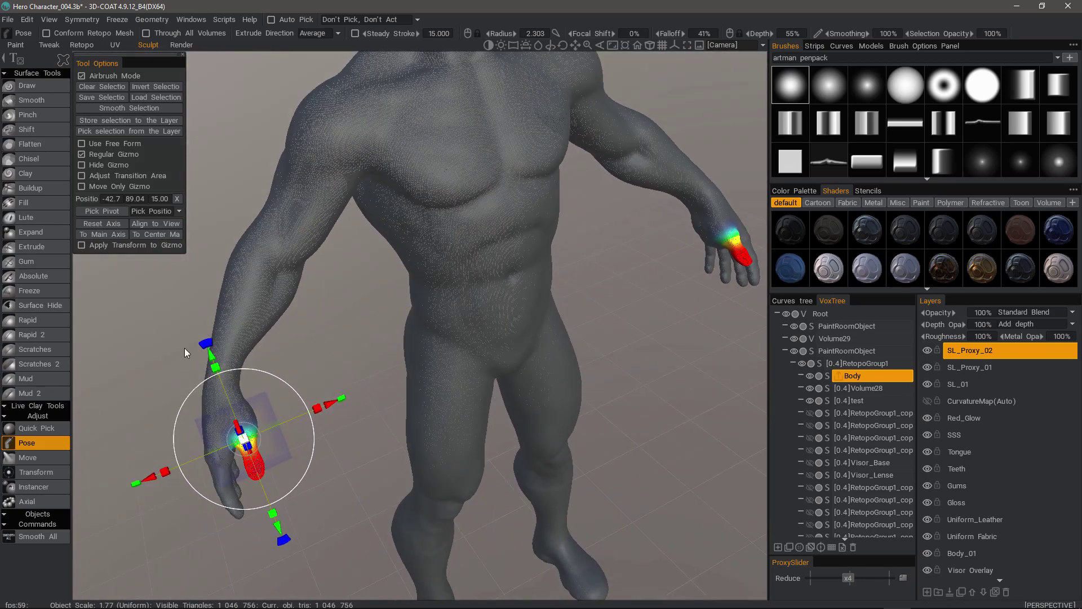
drag(207, 349, 194, 349)
middle_drag(225, 360, 283, 420)
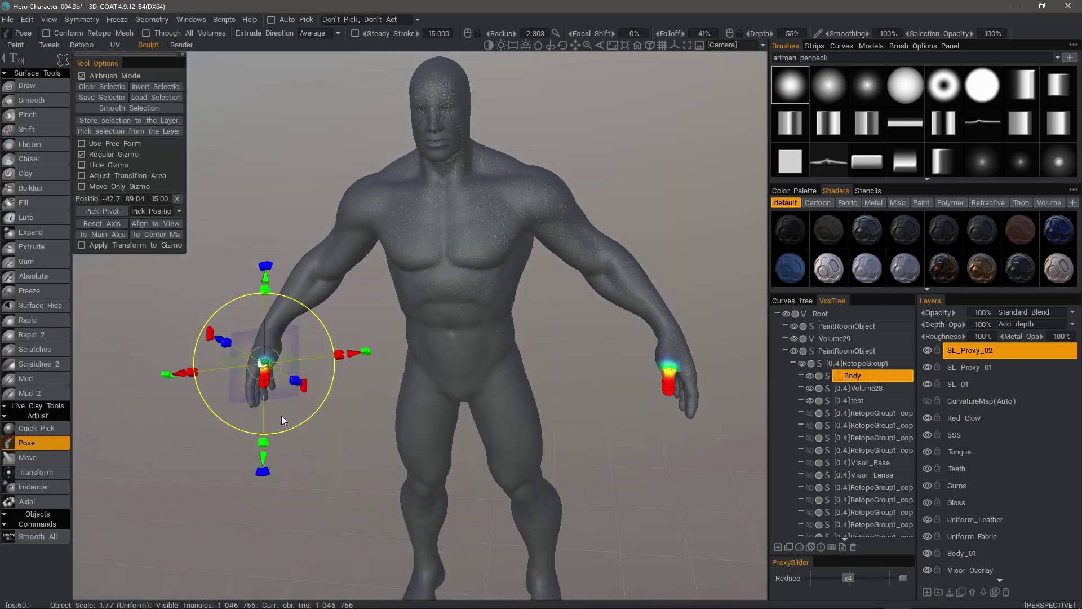
mouse_move(264, 474)
mouse_down()
mouse_move(290, 470)
mouse_move(264, 473)
mouse_up()
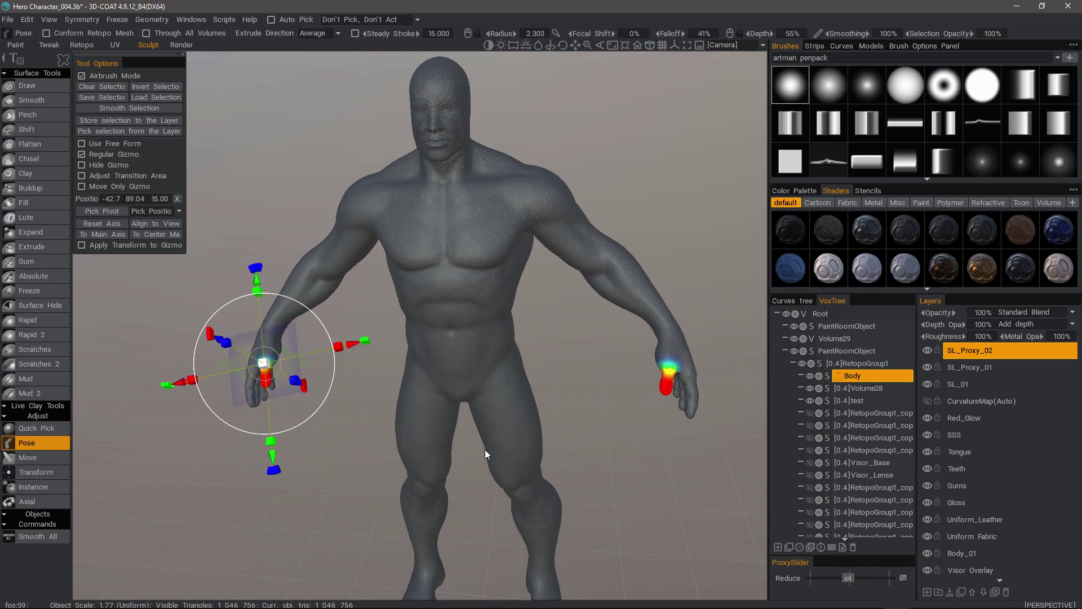
Shift the pose gizmo and the selection falloff along the thumb toward its tip.
middle_drag(409, 437, 419, 431)
alt+right_drag(418, 431, 405, 449)
alt+drag(405, 449, 597, 233)
middle_drag(596, 234, 478, 344)
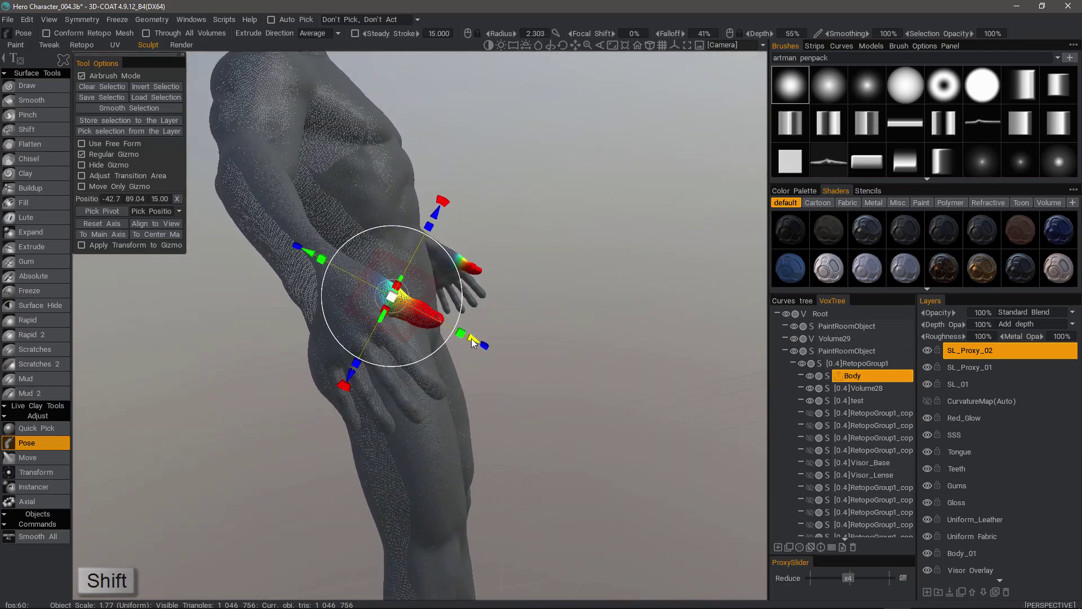
shift+drag(478, 344, 501, 355)
Rotate the outer part of the thumb with the gizmo and clear the pose selection.
drag(466, 216, 464, 217)
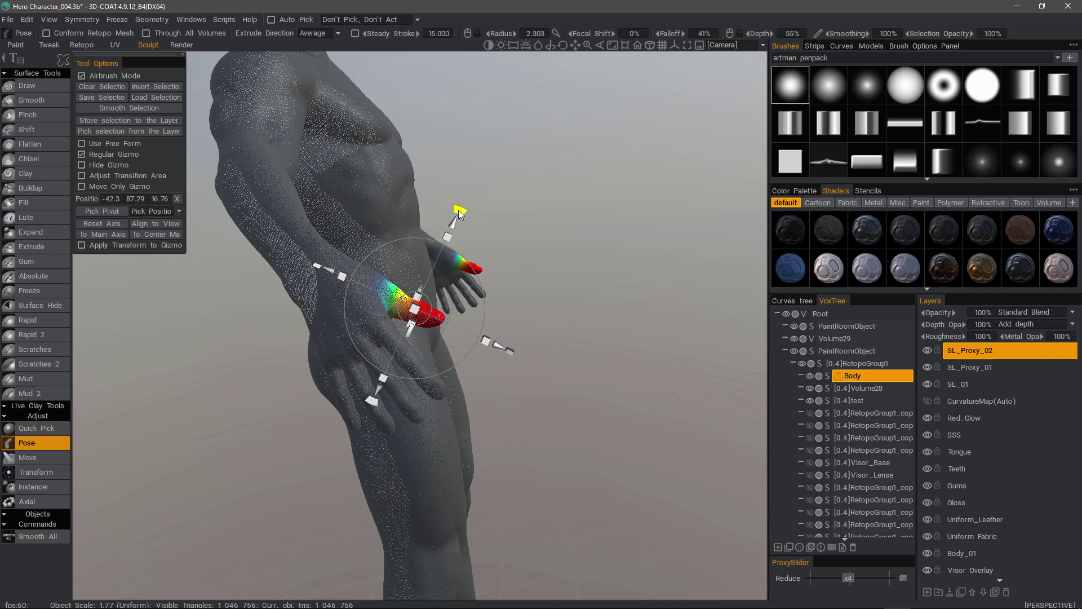
drag(459, 211, 330, 353)
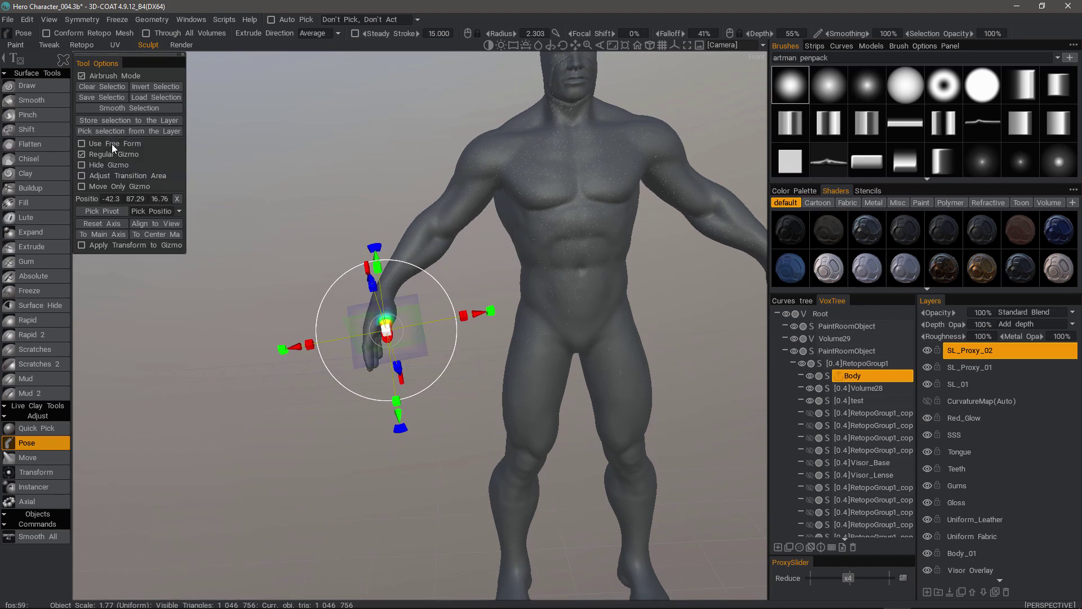
click(109, 87)
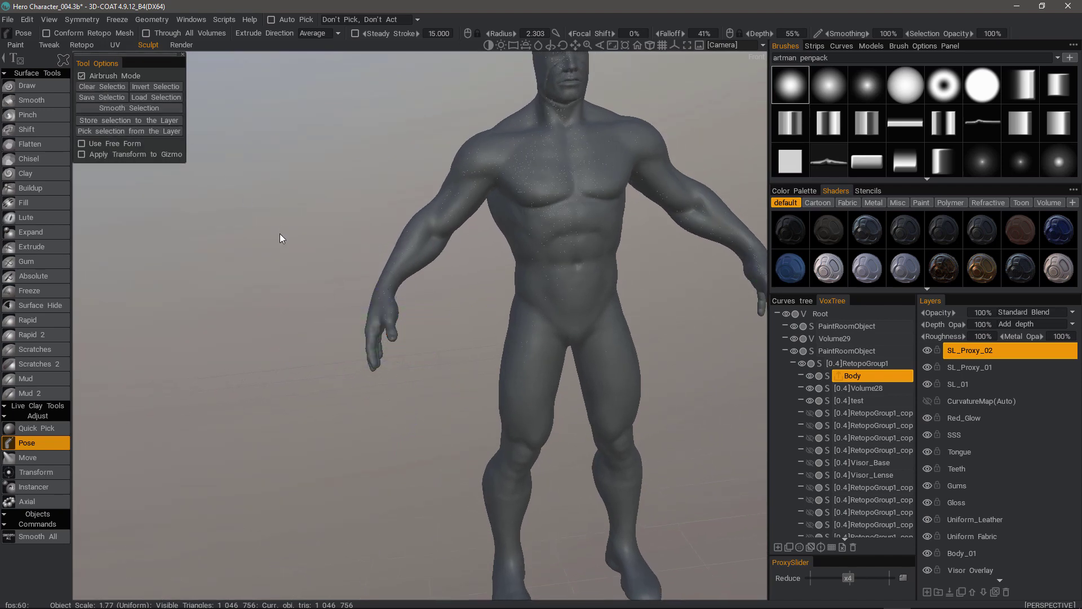
Pull the outer contour of the calves outward using the Move tool with a brush radius of 10.781.
mouse_move(281, 234)
middle_down()
mouse_move(314, 203)
mouse_move(306, 415)
mouse_move(370, 492)
mouse_move(423, 322)
mouse_move(452, 449)
mouse_move(522, 423)
middle_up()
scroll(525, 438, up, 2)
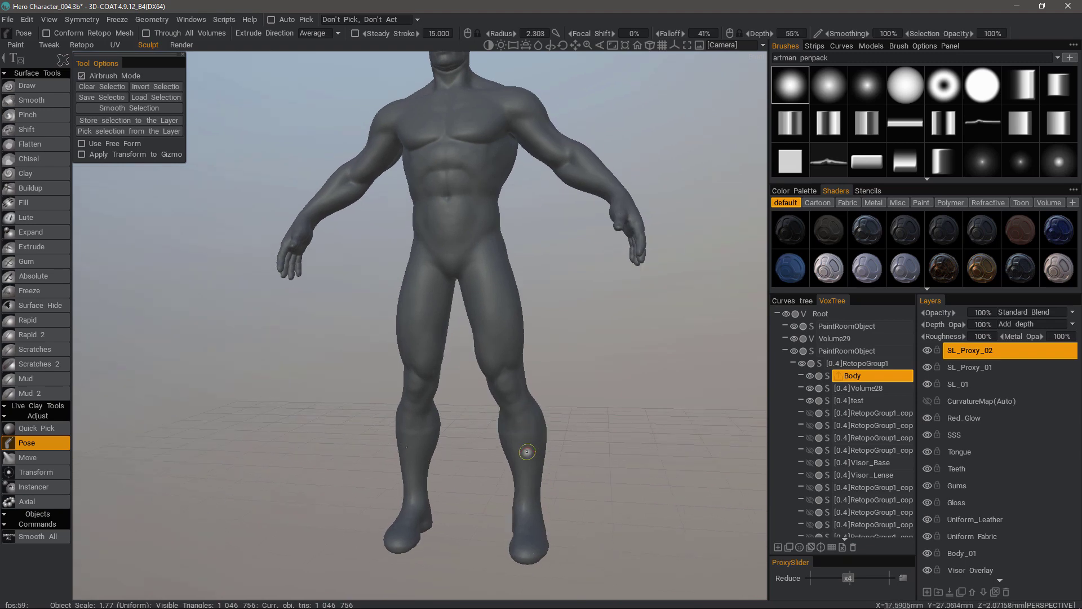
right_drag(524, 440, 548, 446)
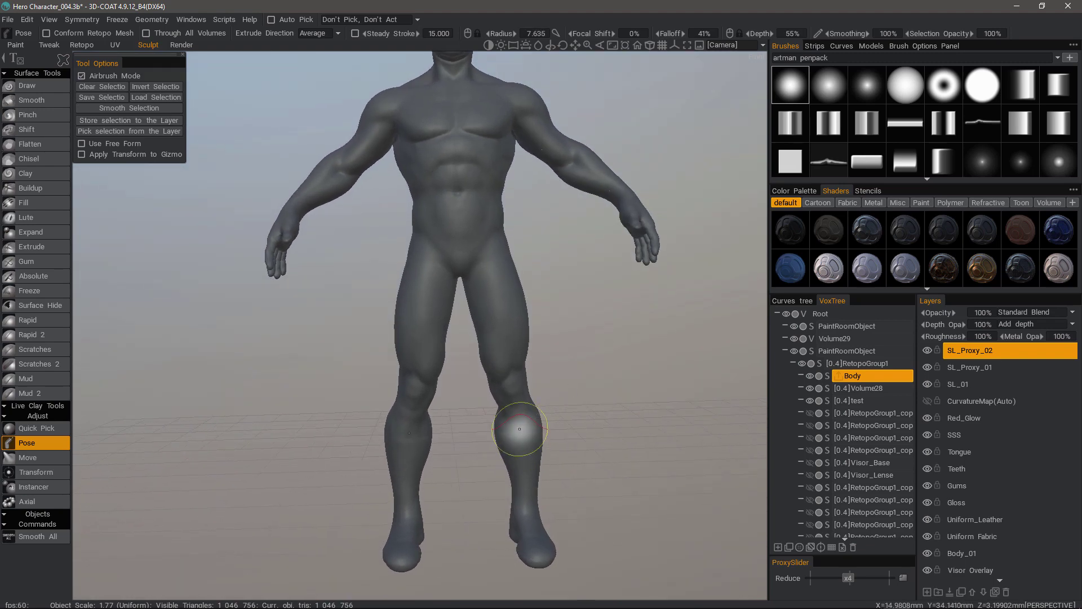
click(33, 458)
drag(648, 373, 609, 373)
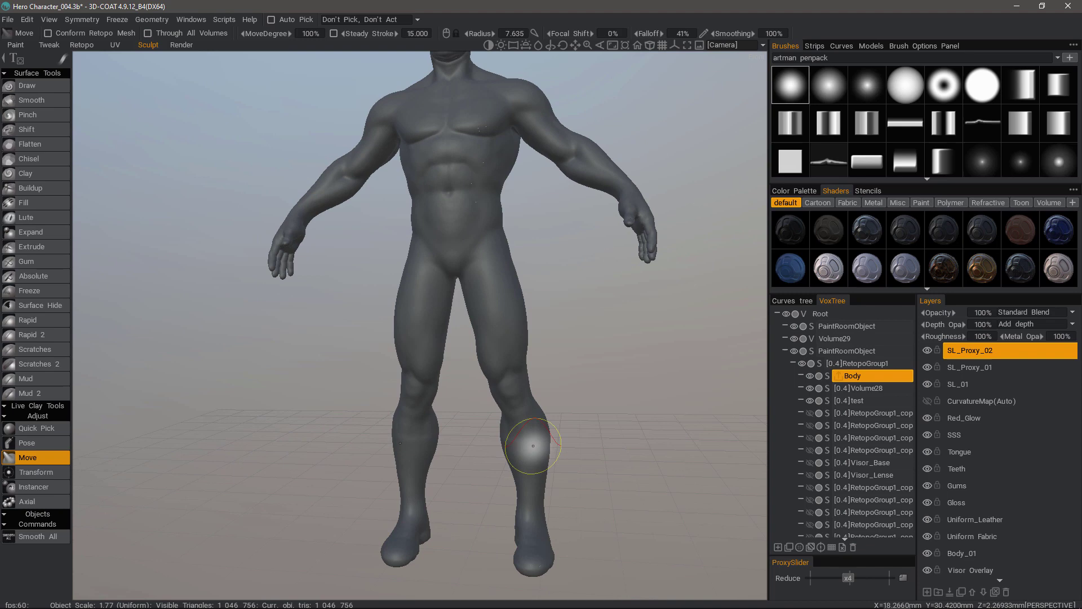
right_drag(531, 447, 544, 451)
mouse_move(611, 384)
mouse_down()
mouse_move(597, 319)
mouse_move(580, 310)
mouse_up()
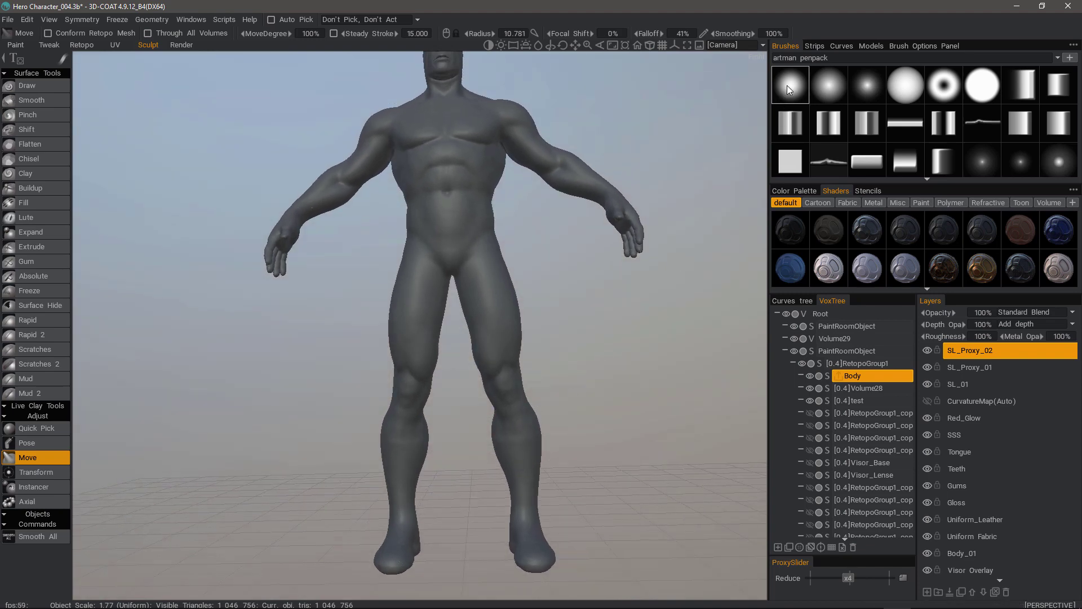
mouse_move(570, 448)
mouse_down()
mouse_move(519, 435)
mouse_move(536, 418)
mouse_up()
mouse_move(556, 479)
mouse_down()
mouse_move(562, 496)
mouse_move(572, 399)
mouse_move(539, 424)
mouse_move(526, 415)
mouse_up()
Reduce the Move brush radius to 7.588 and refine the outer and inner contours of the calves.
right_drag(527, 416, 520, 433)
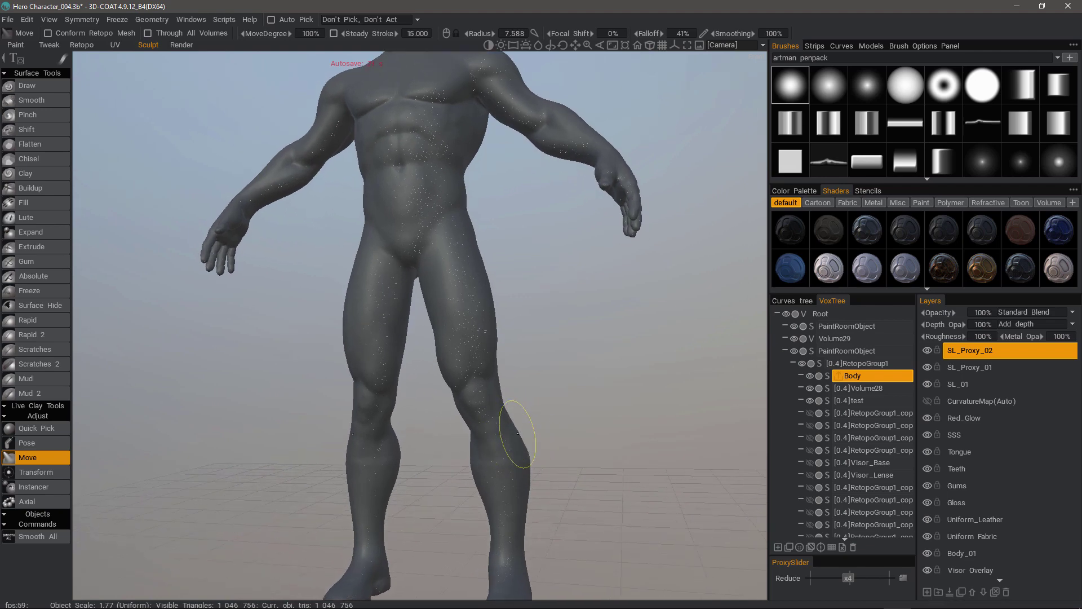
mouse_move(517, 449)
mouse_down()
mouse_move(533, 476)
mouse_move(550, 479)
mouse_move(522, 456)
mouse_up()
drag(543, 394, 550, 394)
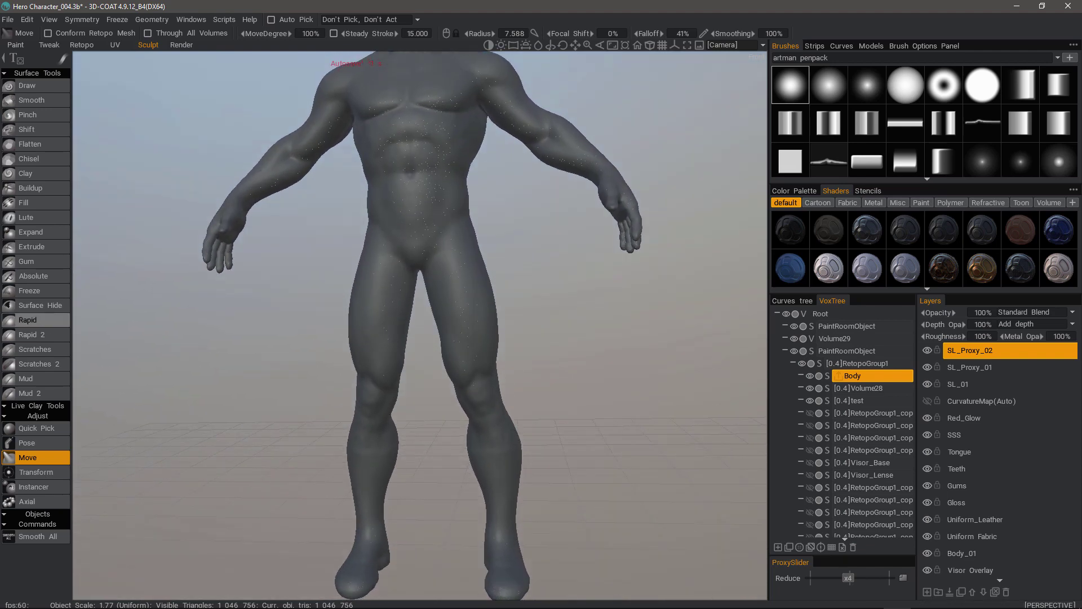
mouse_move(513, 430)
mouse_down()
mouse_move(498, 388)
mouse_move(481, 422)
mouse_up()
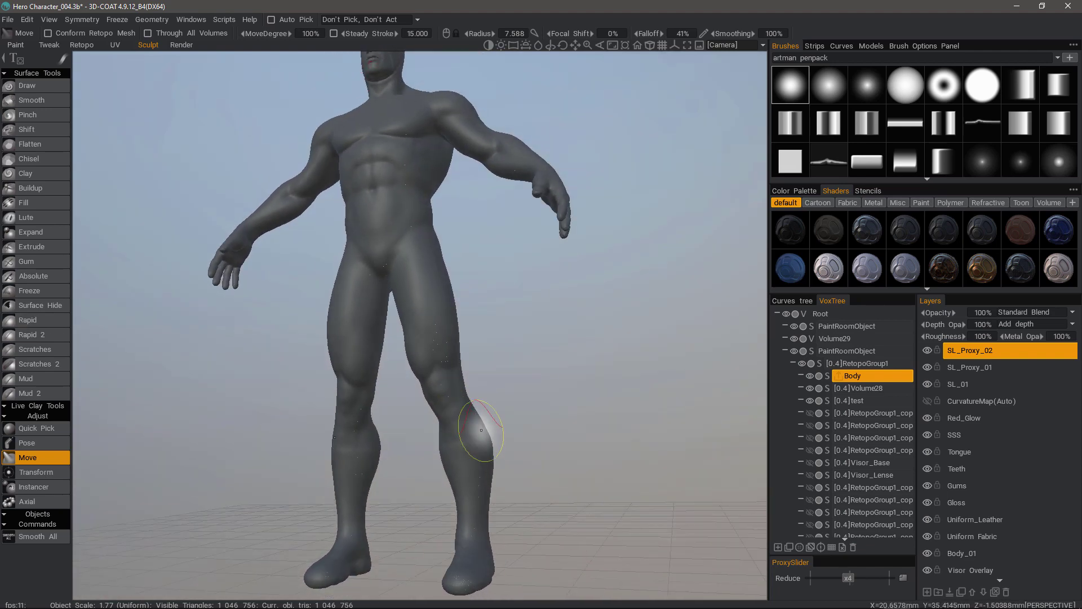
middle_drag(481, 430, 483, 434)
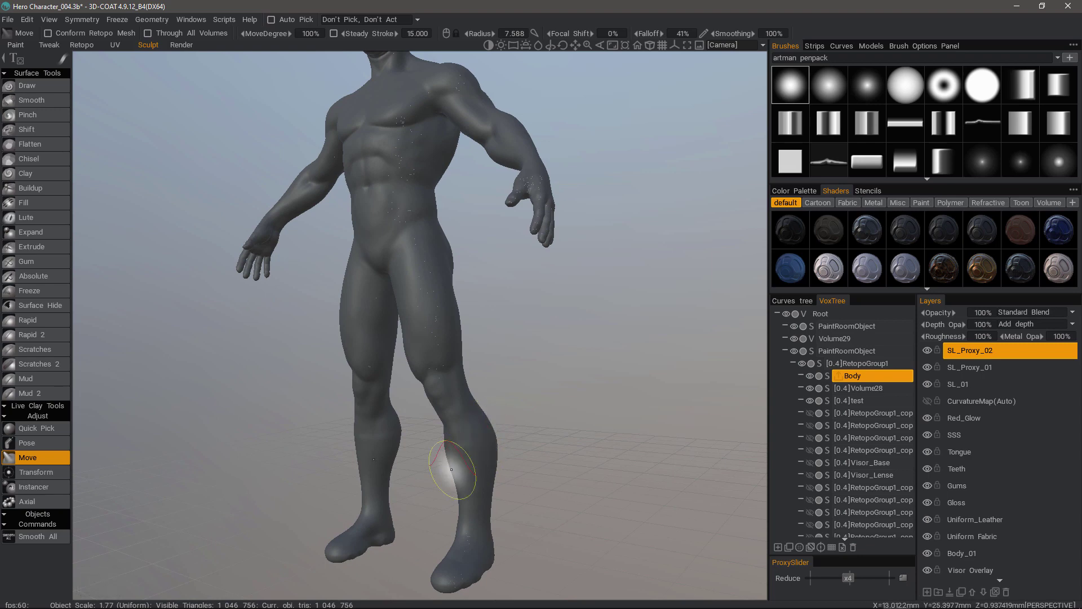
drag(446, 473, 520, 501)
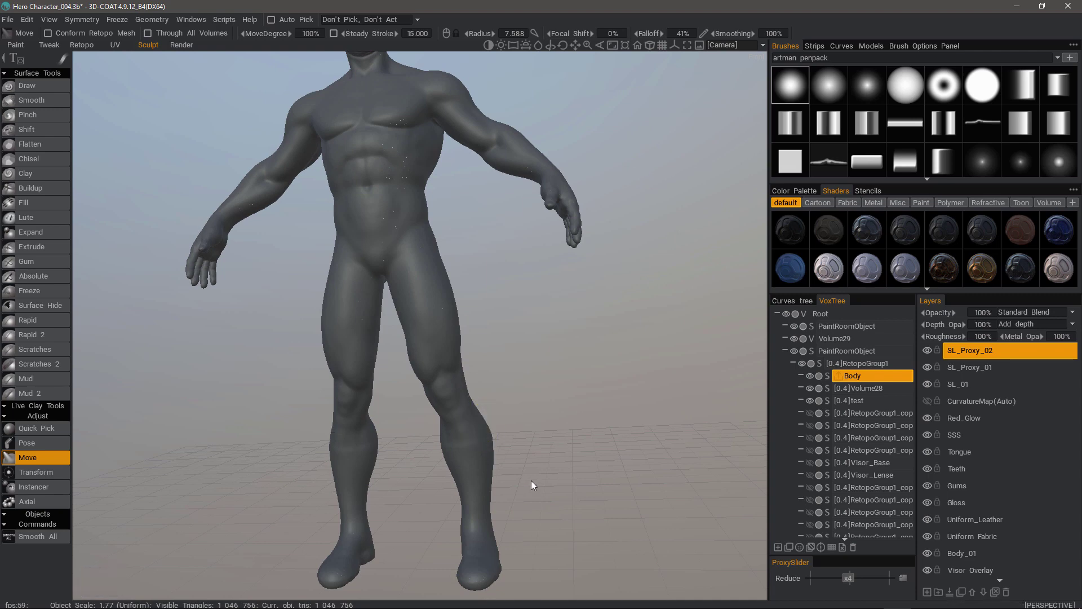
Reshape the trapezius beside the neck using the Move tool with a brush radius of 6.379.
mouse_move(532, 481)
mouse_down()
mouse_move(590, 432)
mouse_move(476, 275)
mouse_move(311, 325)
mouse_up()
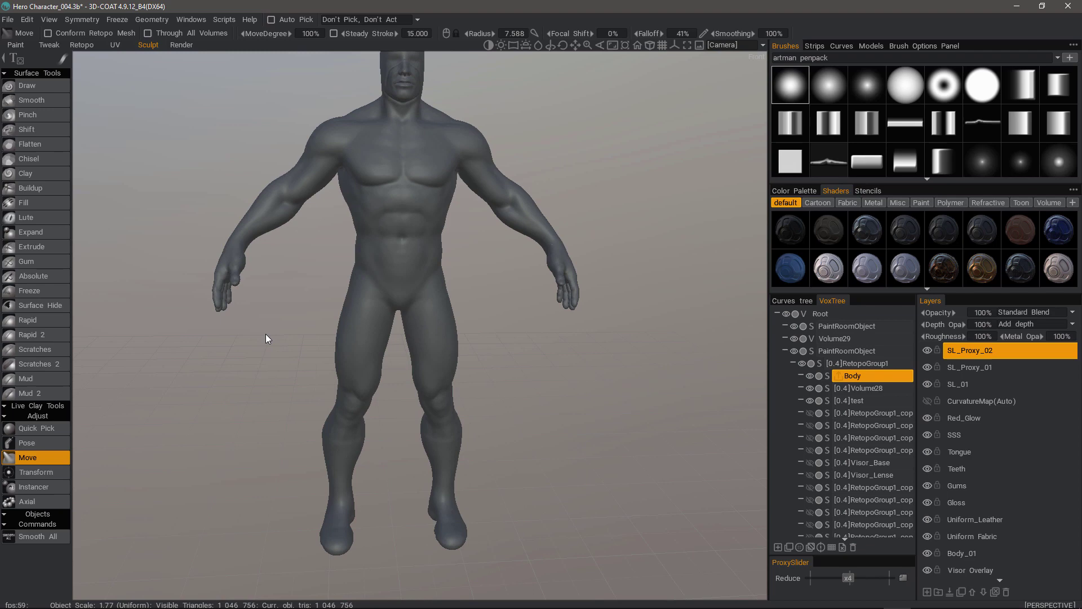
middle_drag(317, 93, 310, 126)
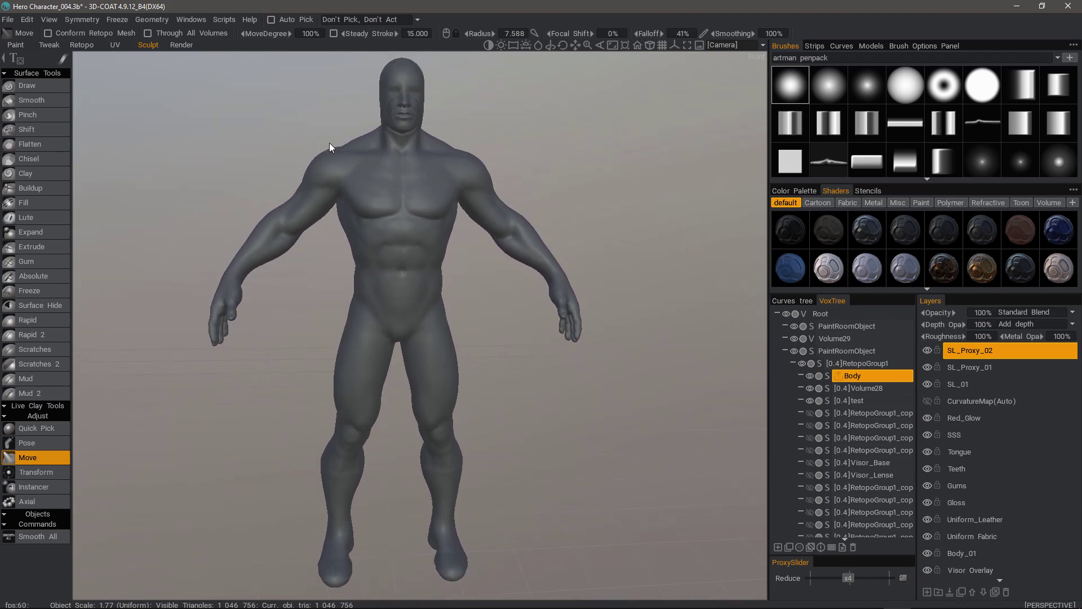
drag(350, 142, 364, 135)
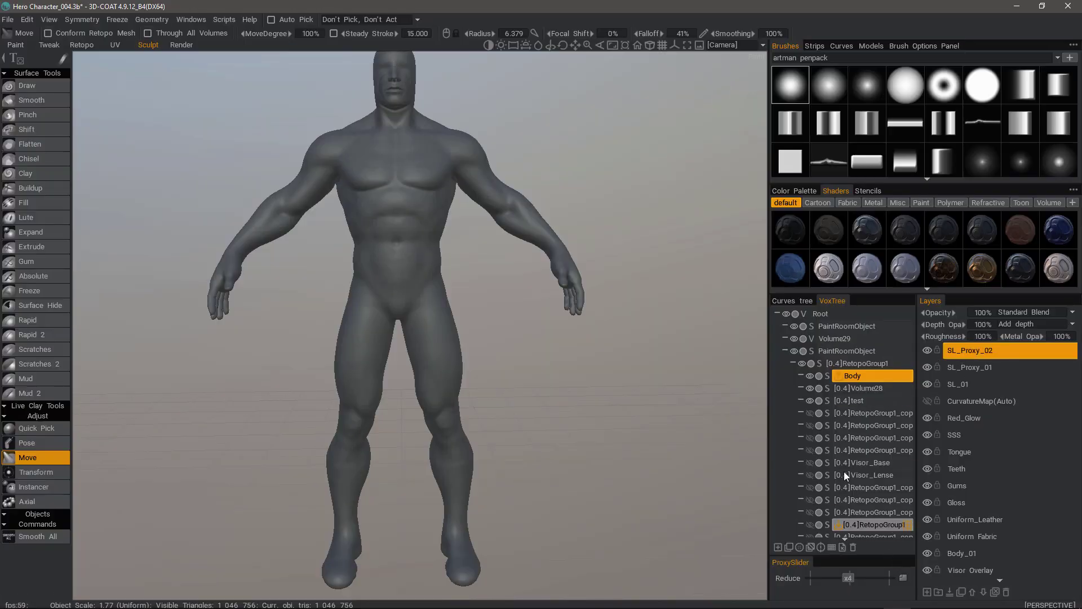
Return the Body from its proxy to full resolution and toggle the SL_Proxy_02 layer off and on to compare its edits.
click(840, 376)
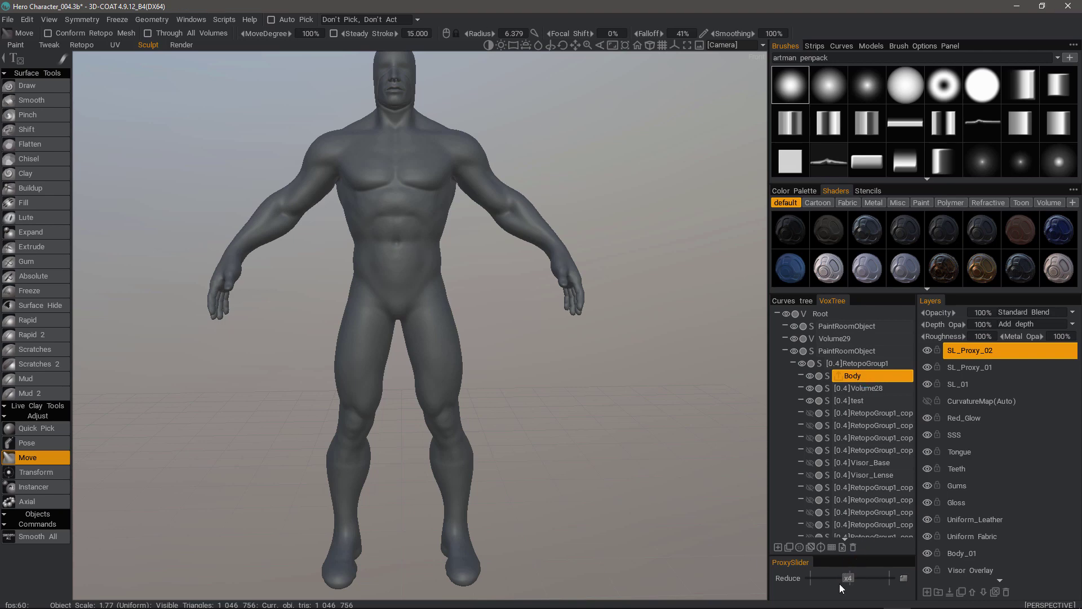
click(927, 351)
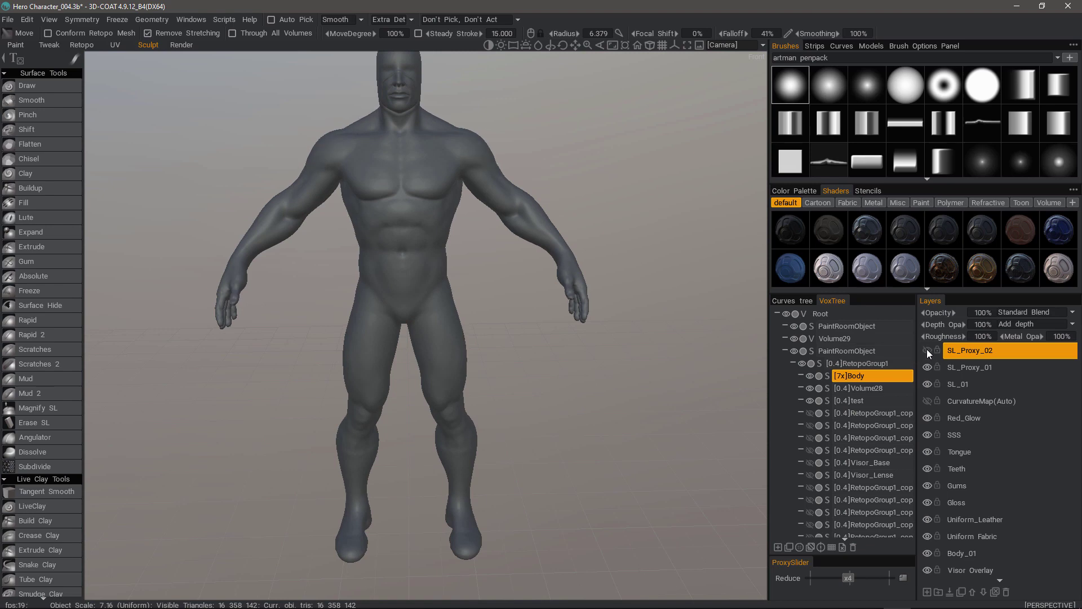
click(927, 350)
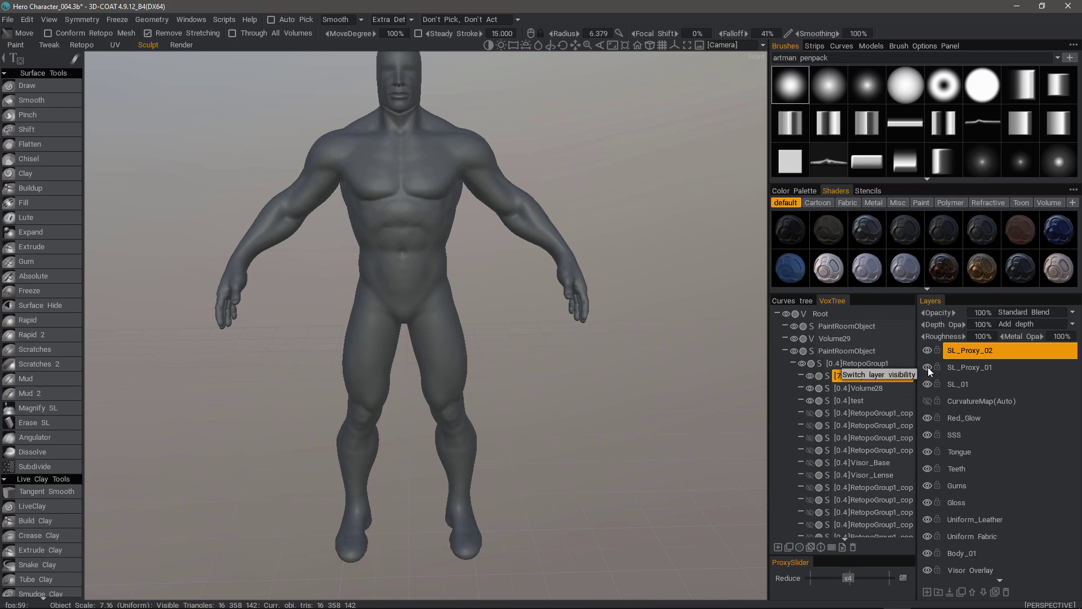
Toggle the visibility of SL_Proxy_01, SL_Proxy_02 and SL_01 to compare the sculpt layers, leaving all three shown.
click(927, 368)
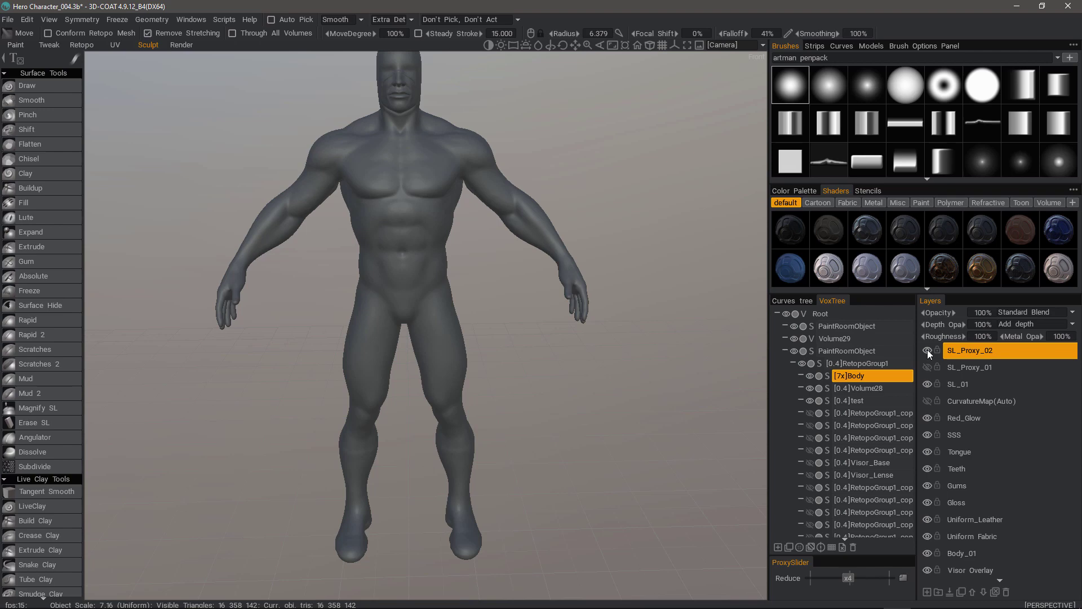
click(928, 351)
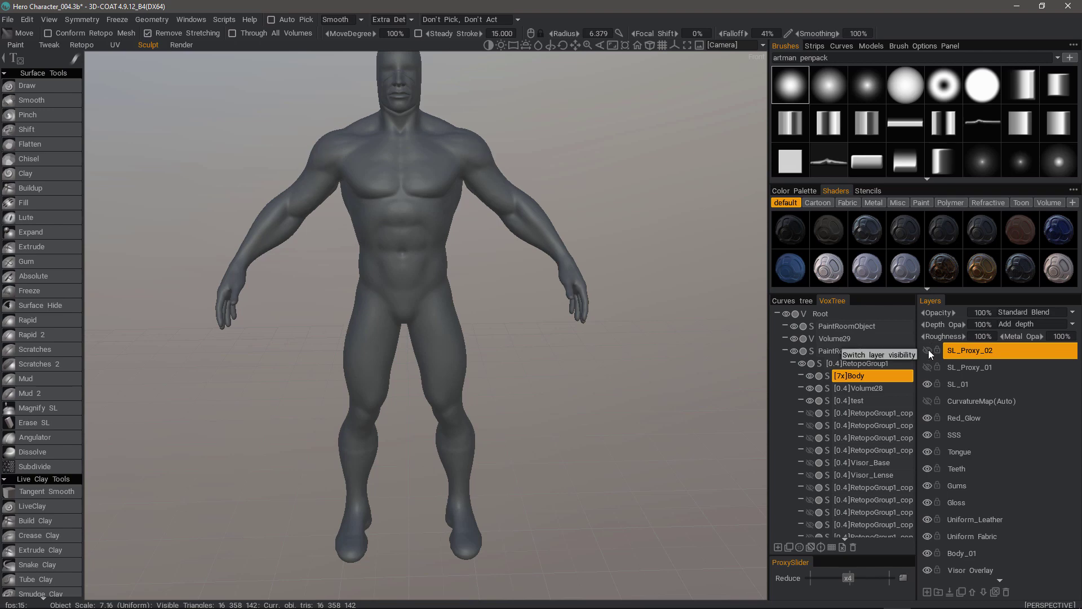
click(927, 383)
click(928, 384)
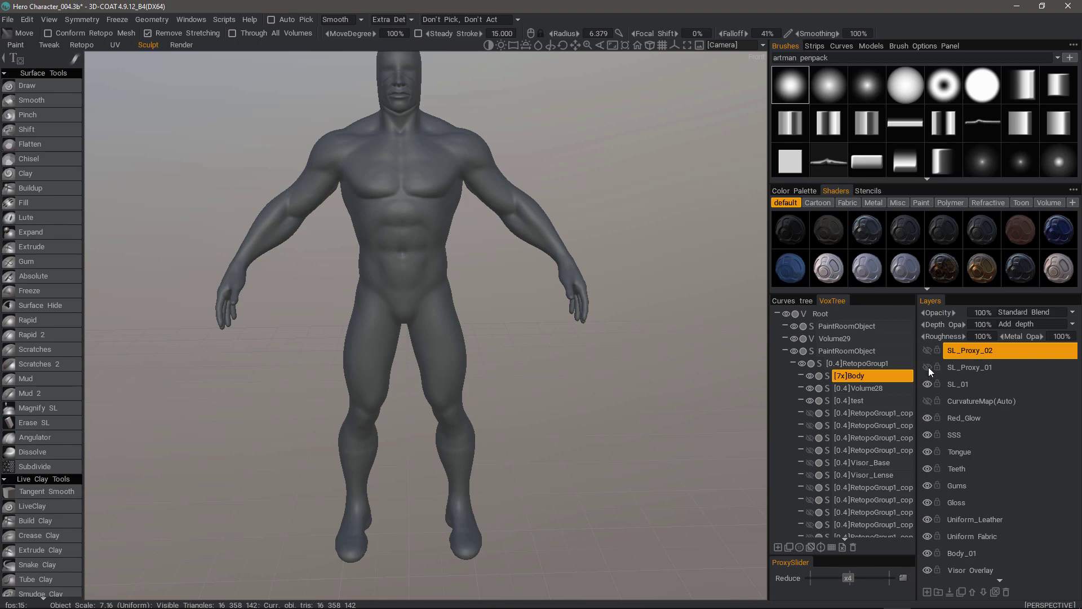
click(928, 367)
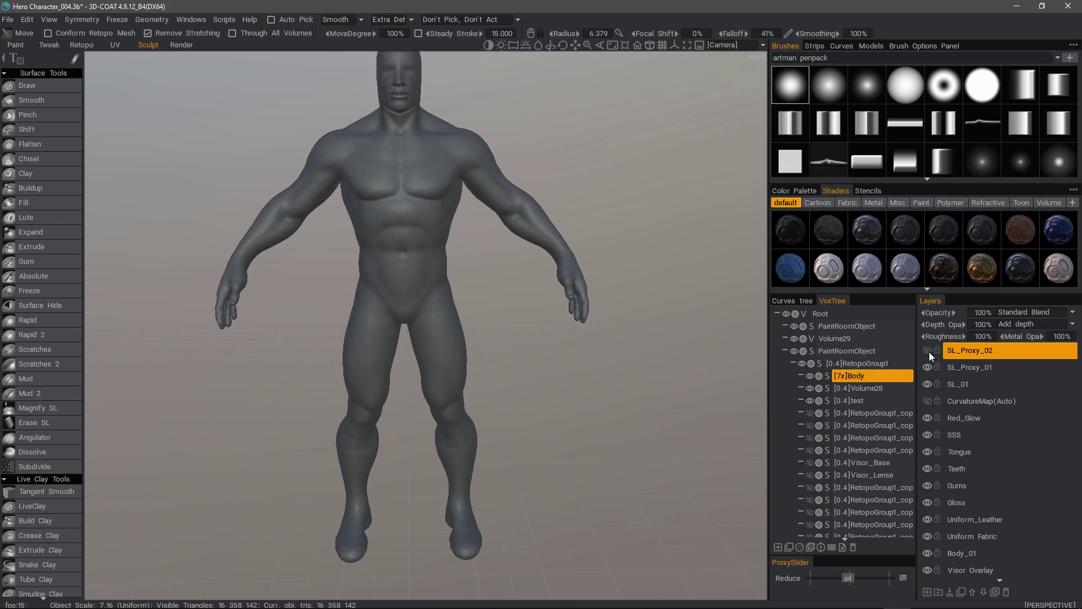
click(928, 350)
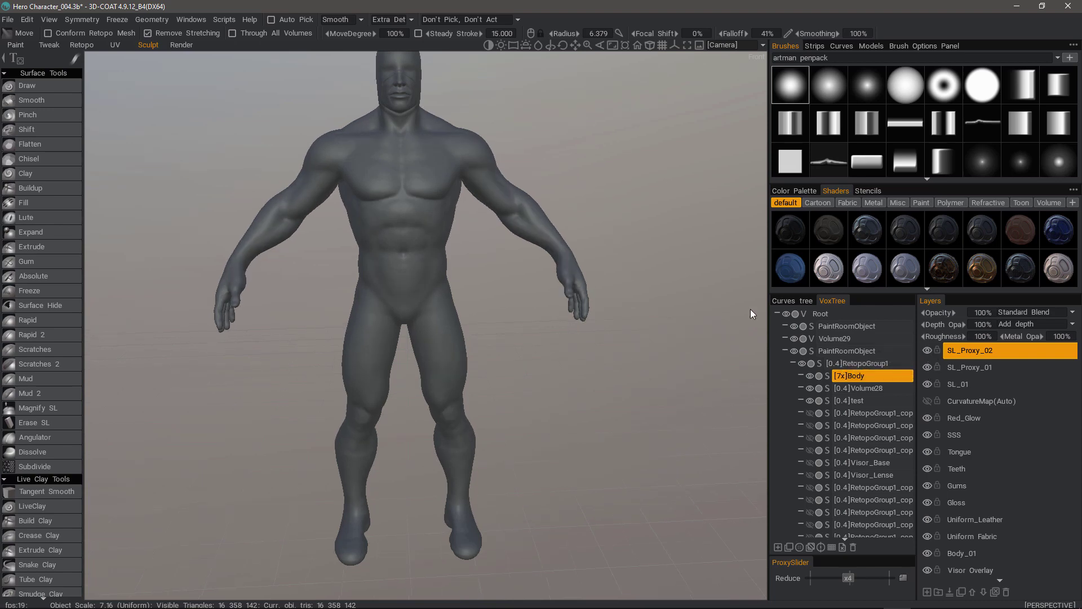
click(972, 353)
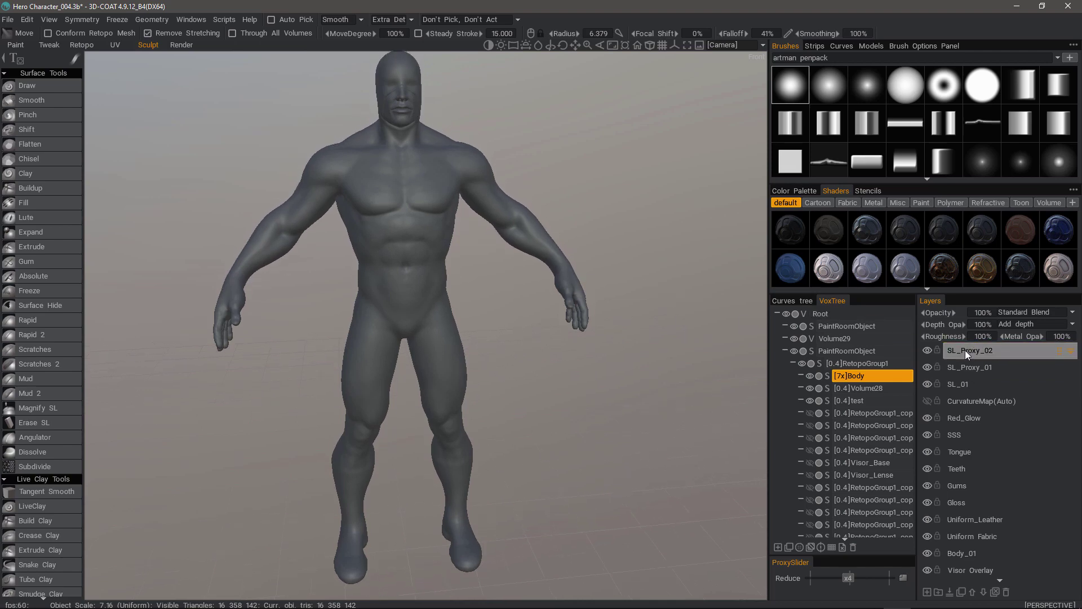
click(975, 354)
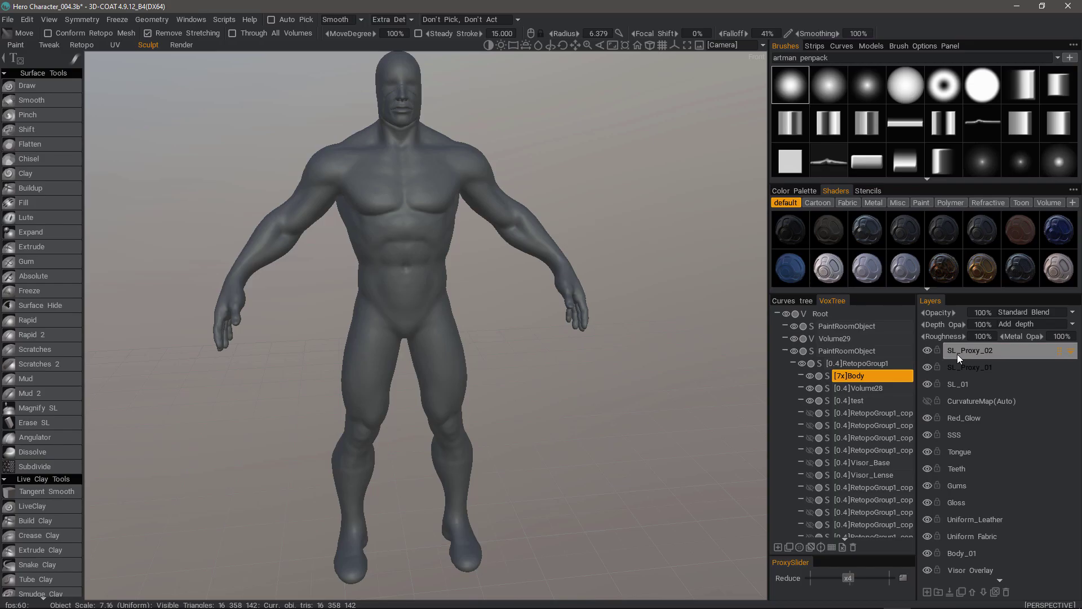